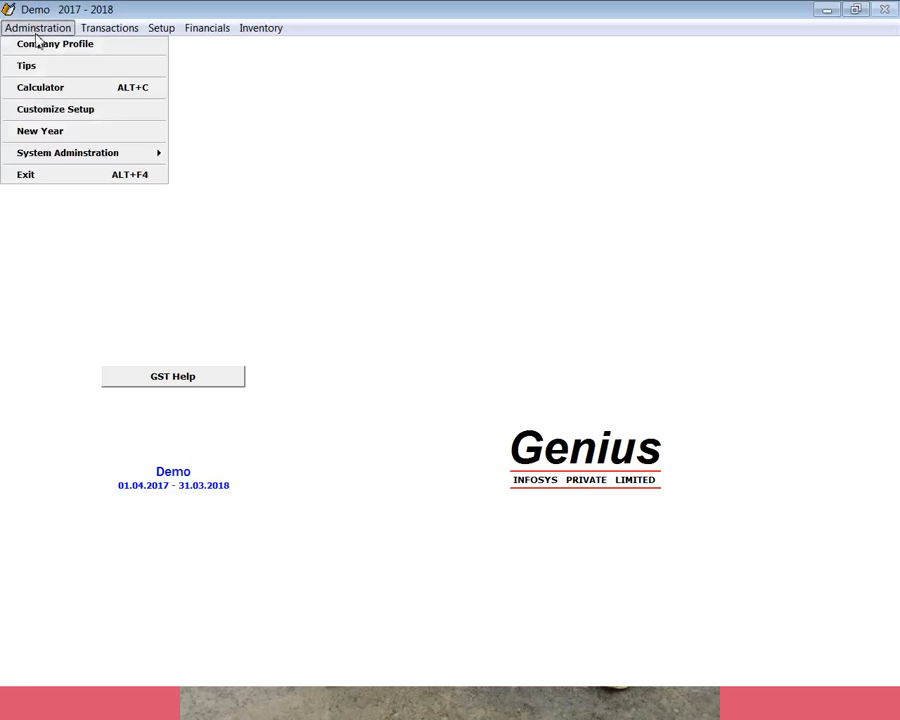
Open the company profile for editing and examine the state code, PAN and trailing parts of the GSTIN.
left_click(44, 48)
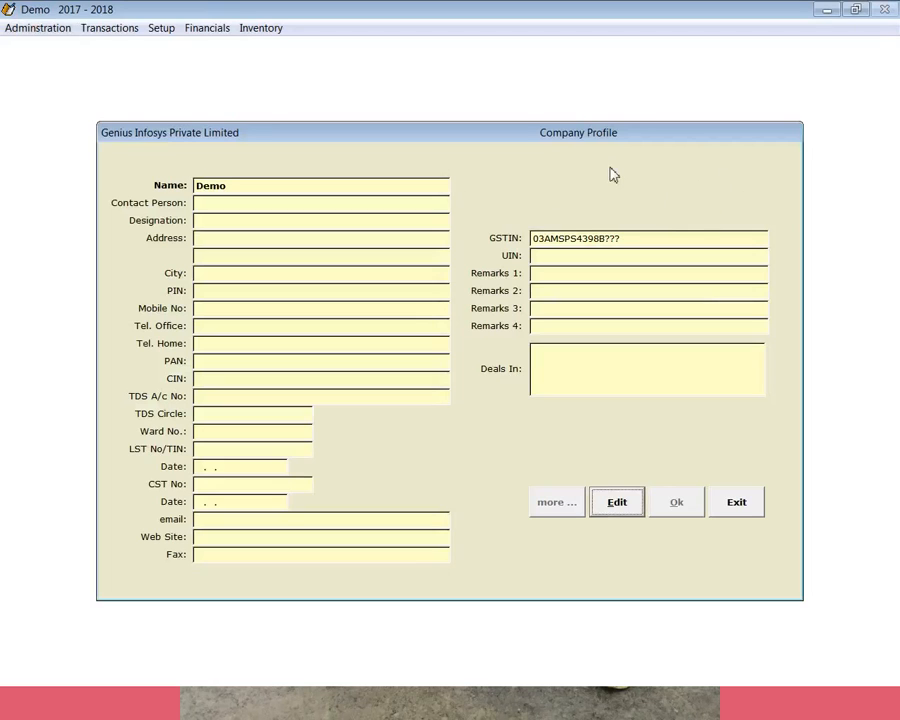
left_click(619, 506)
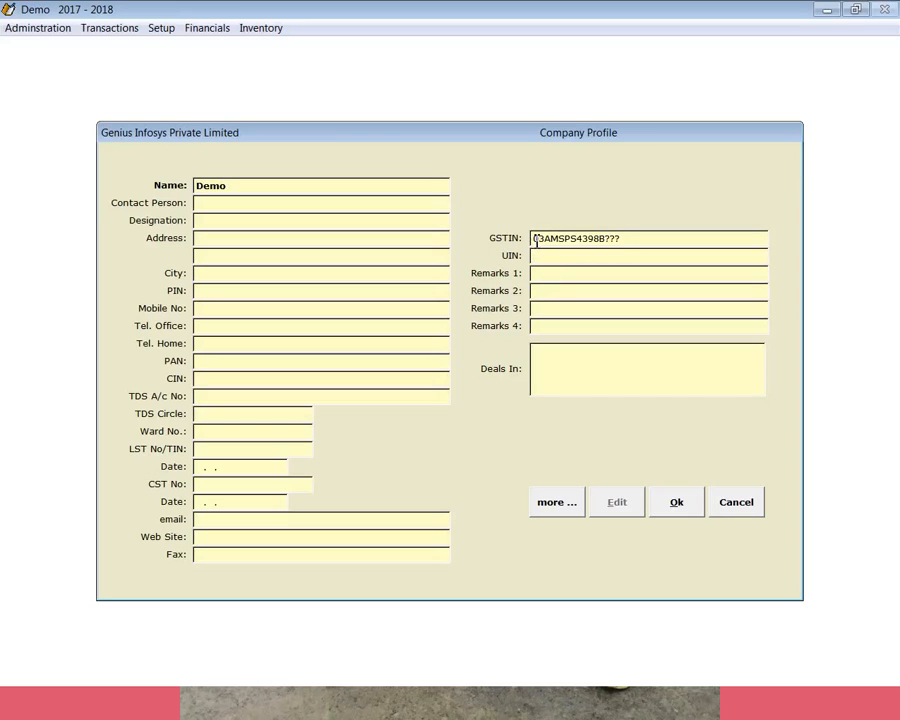
left_click_drag(535, 239, 545, 240)
left_click_drag(544, 239, 605, 238)
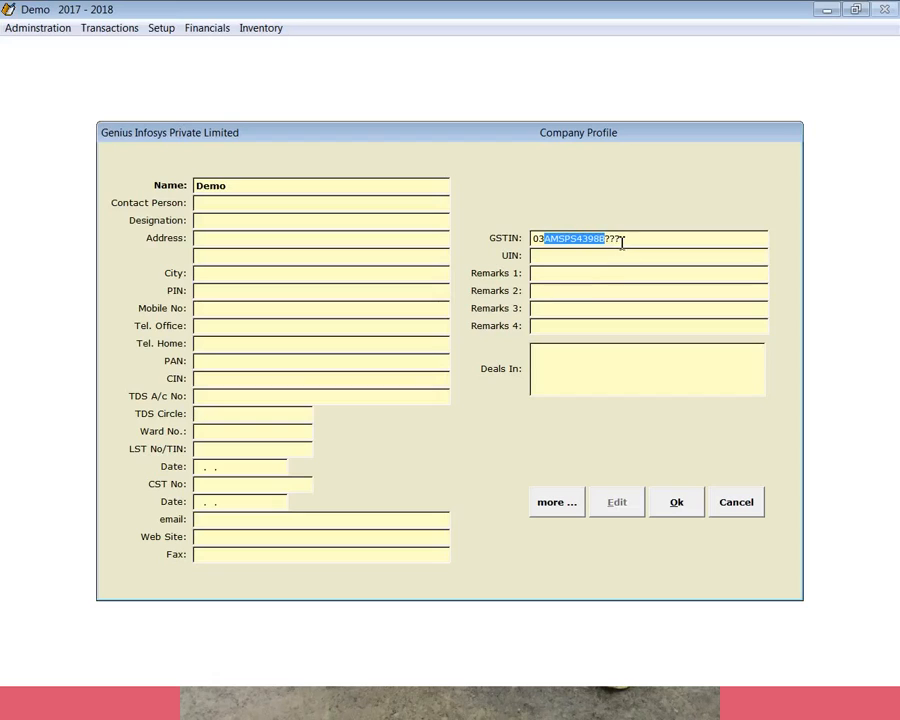
left_click_drag(606, 238, 621, 239)
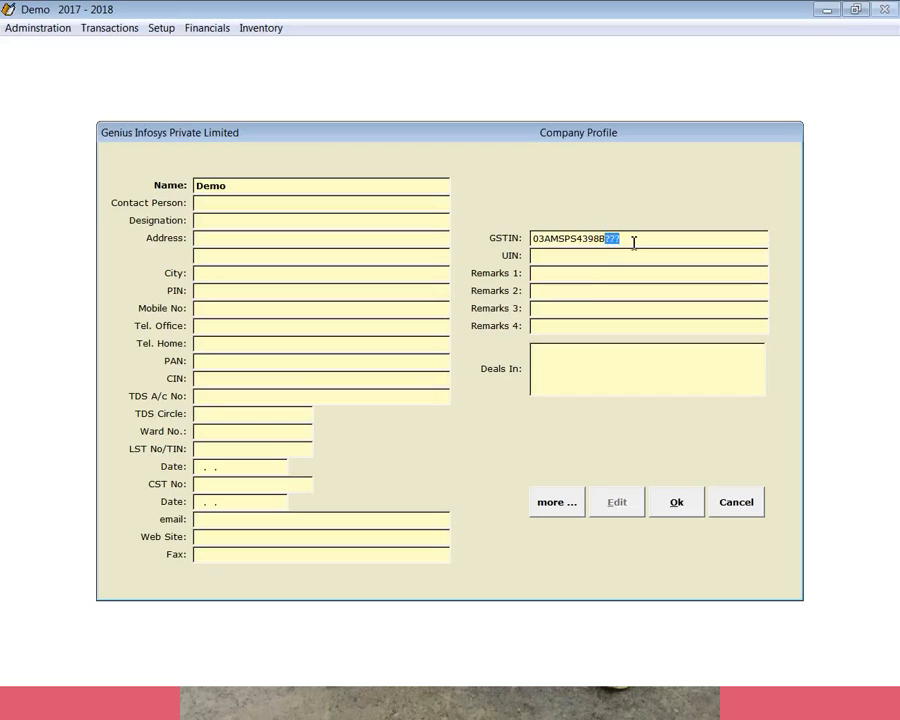
Go through the Remarks 1 to 4 and Deals In fields, save the company profile and close it.
left_click(540, 277)
left_click(541, 291)
left_click(551, 310)
left_click(556, 328)
left_click(551, 358)
left_click(681, 506)
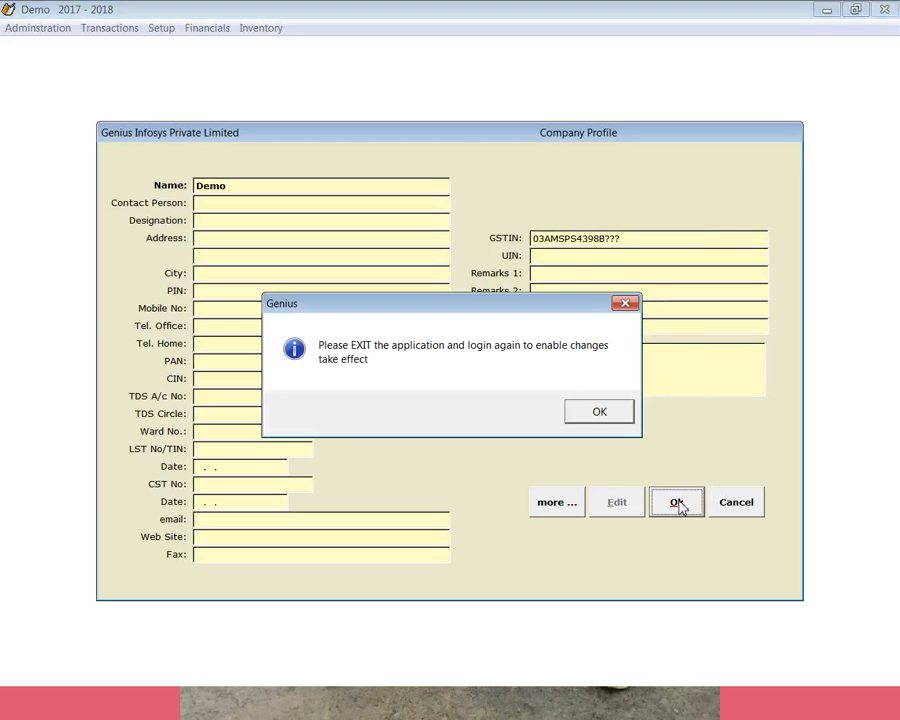
left_click(605, 414)
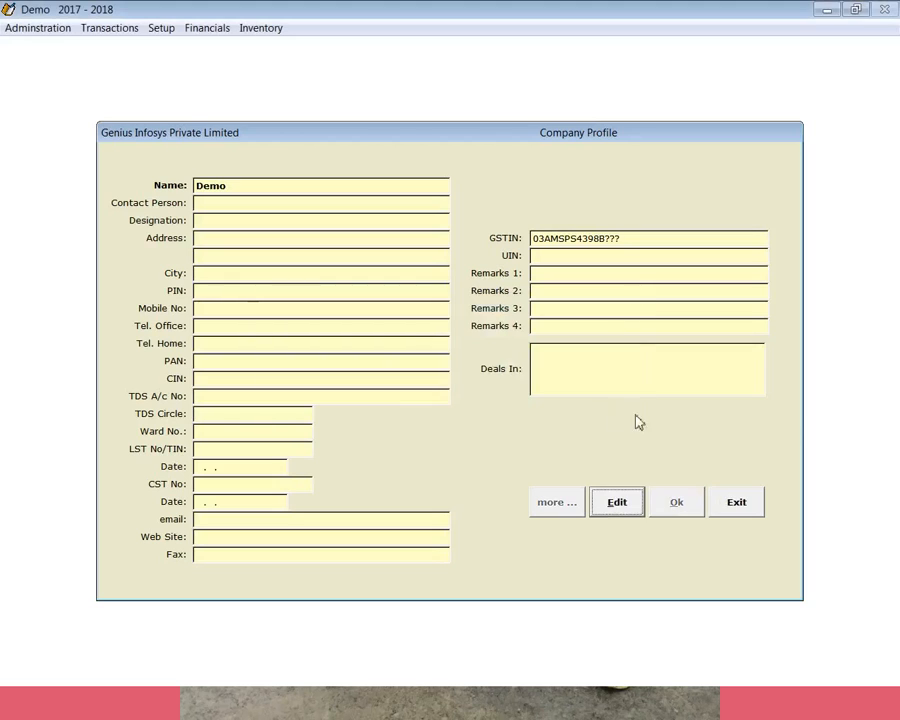
left_click(740, 508)
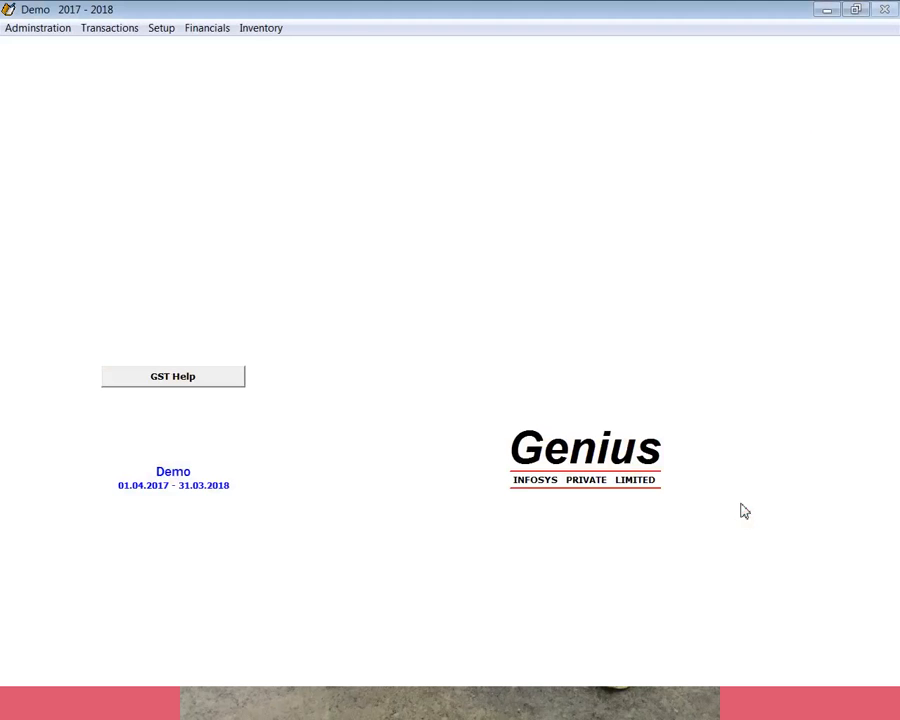
Start a new record in the GST HSN Code setup.
left_click(161, 33)
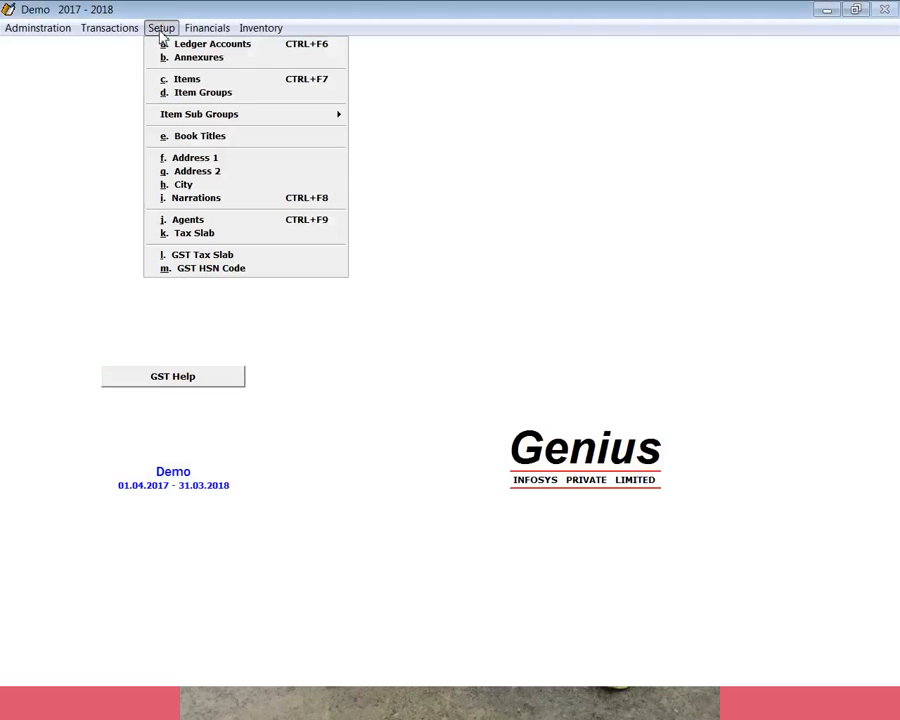
key("Up")
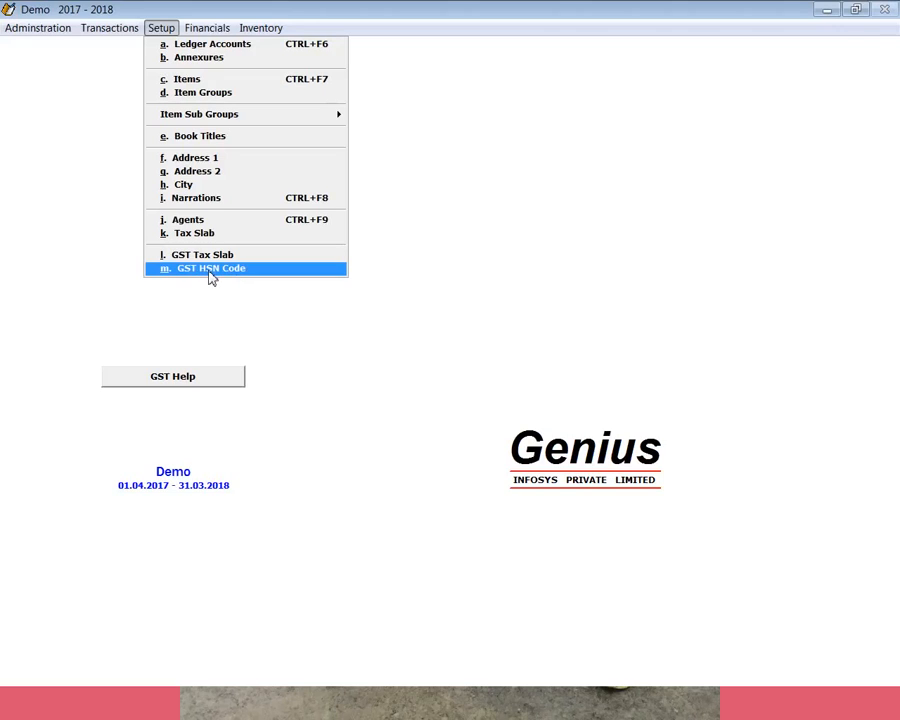
left_click(212, 278)
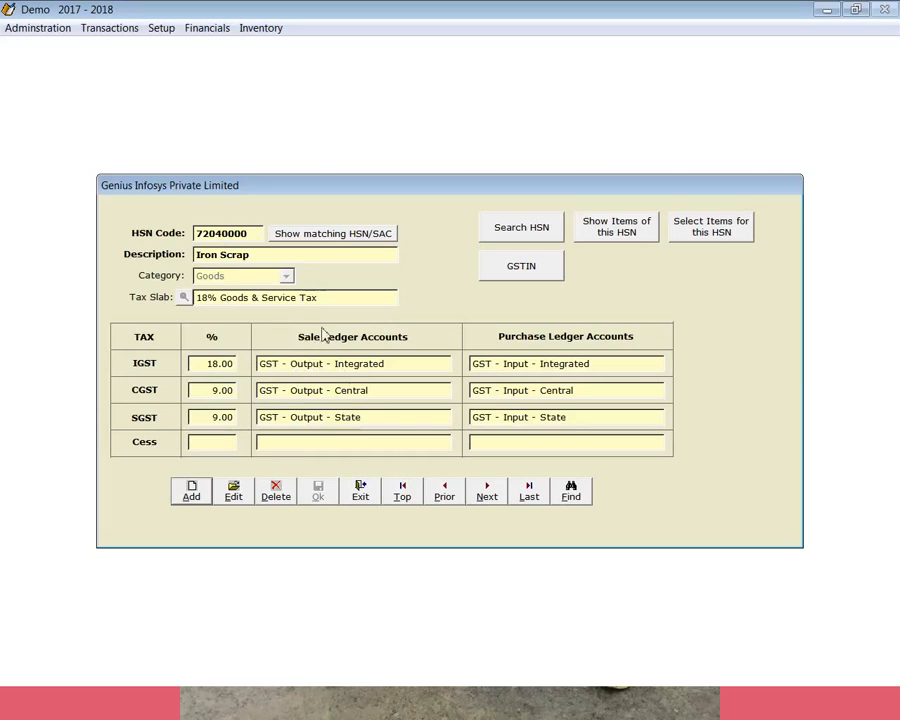
left_click(192, 494)
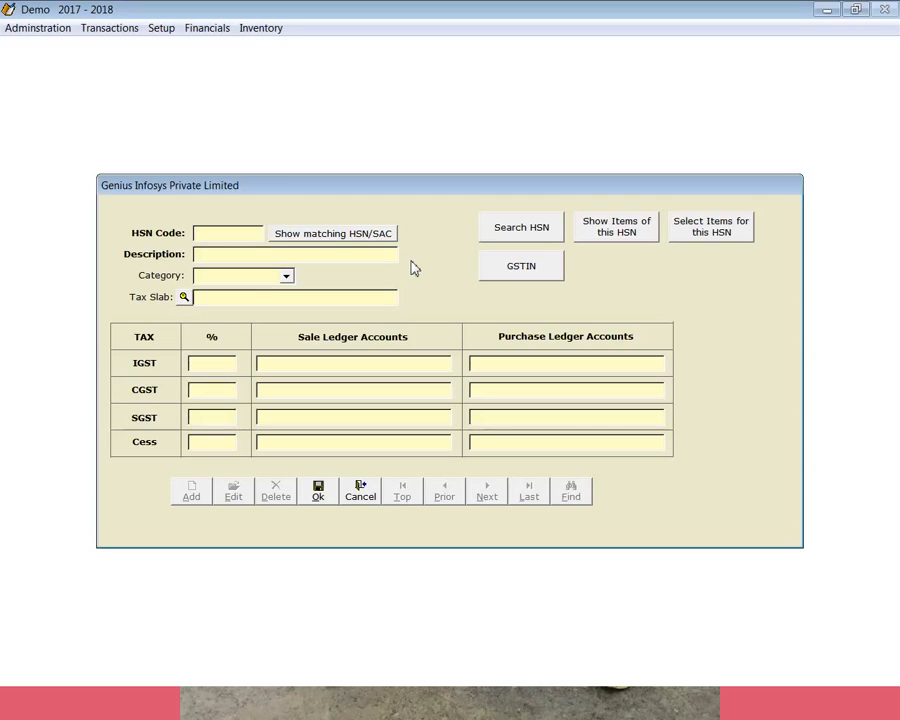
Search the HSN descriptions for "cycle" and select code 2A019002 for tyres and tubes of bicycles, tricycles and cycle rickshaws.
left_click(538, 232)
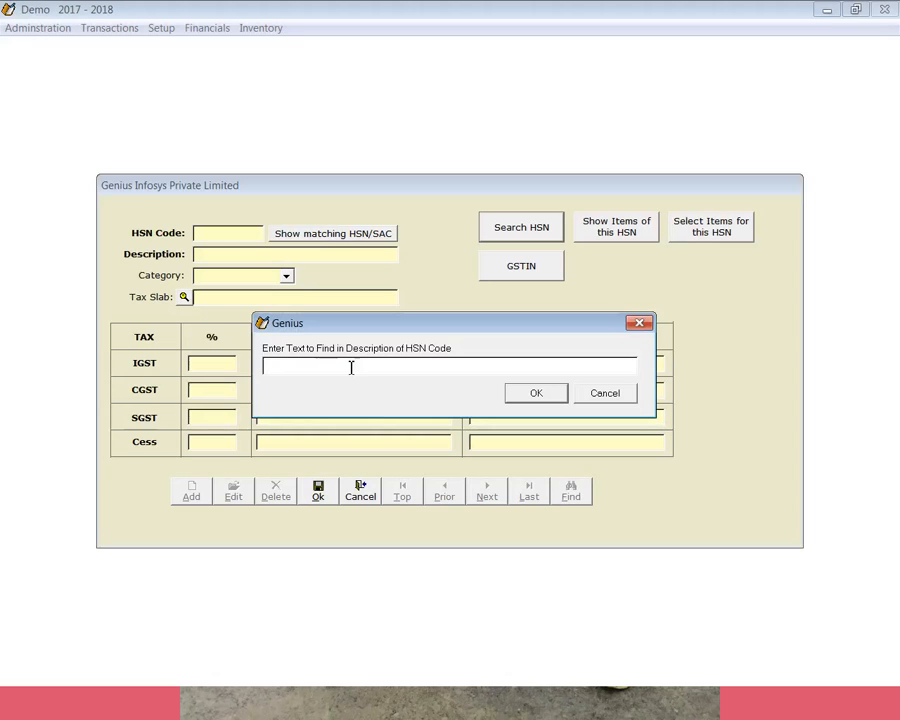
type("cycle")
key("Return")
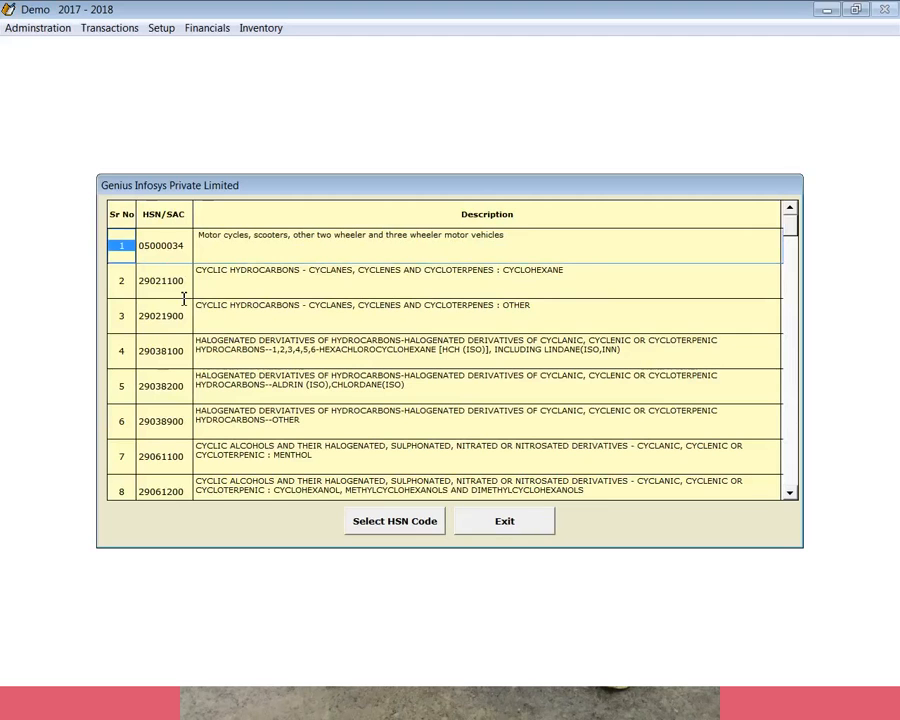
scroll(183, 298, "down", 2)
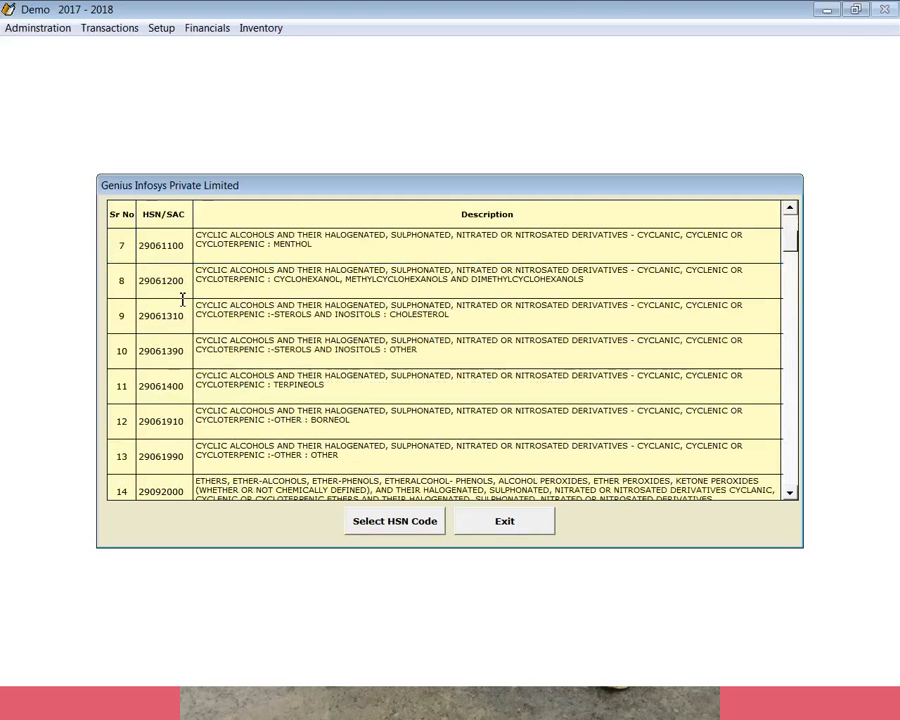
scroll(183, 298, "down", 3)
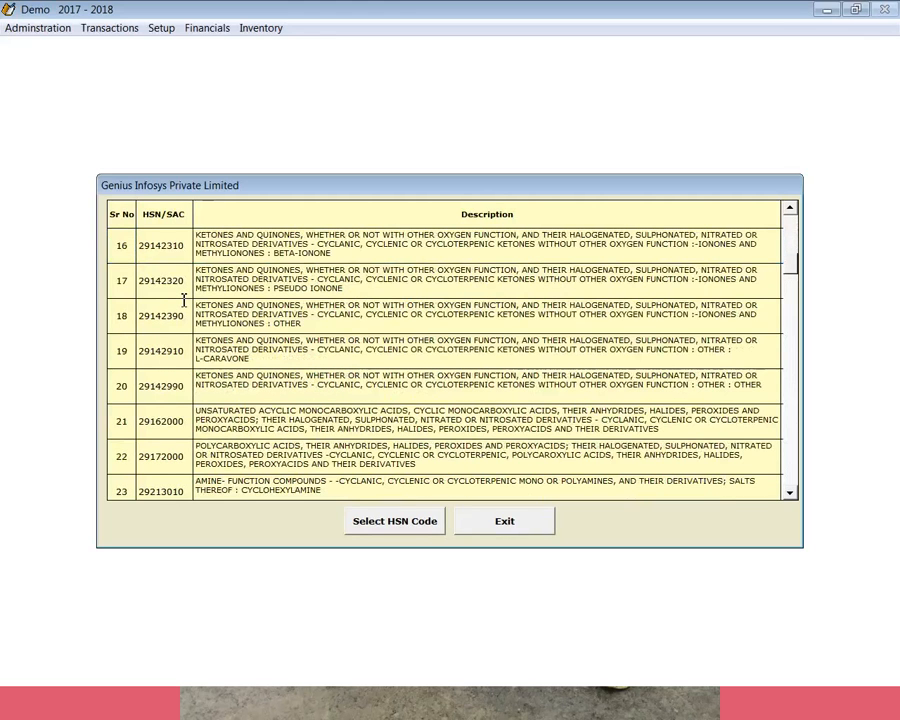
scroll(183, 298, "down", 3)
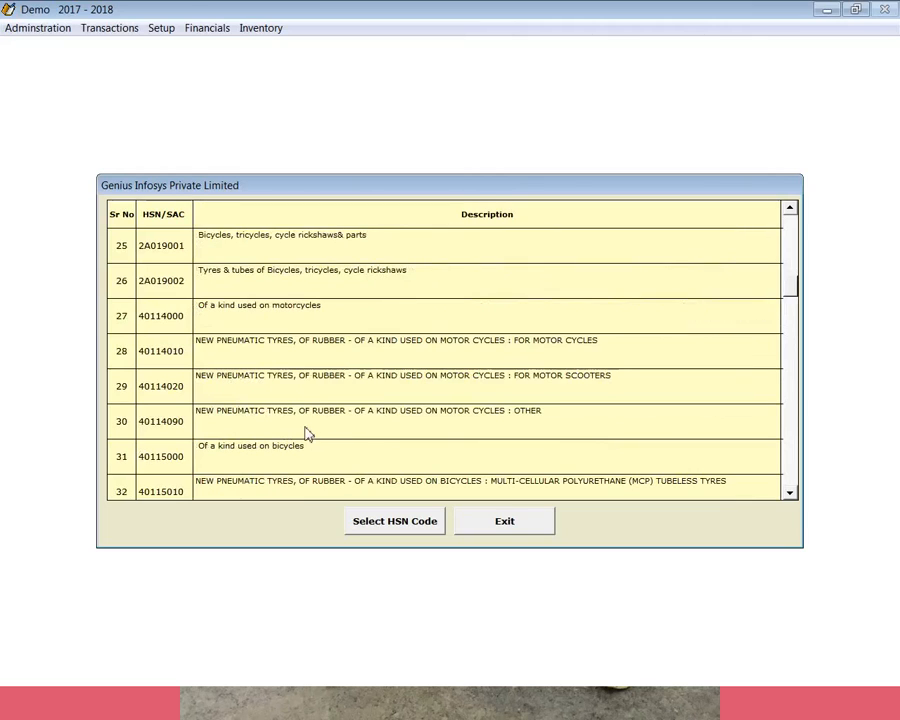
left_click(287, 277)
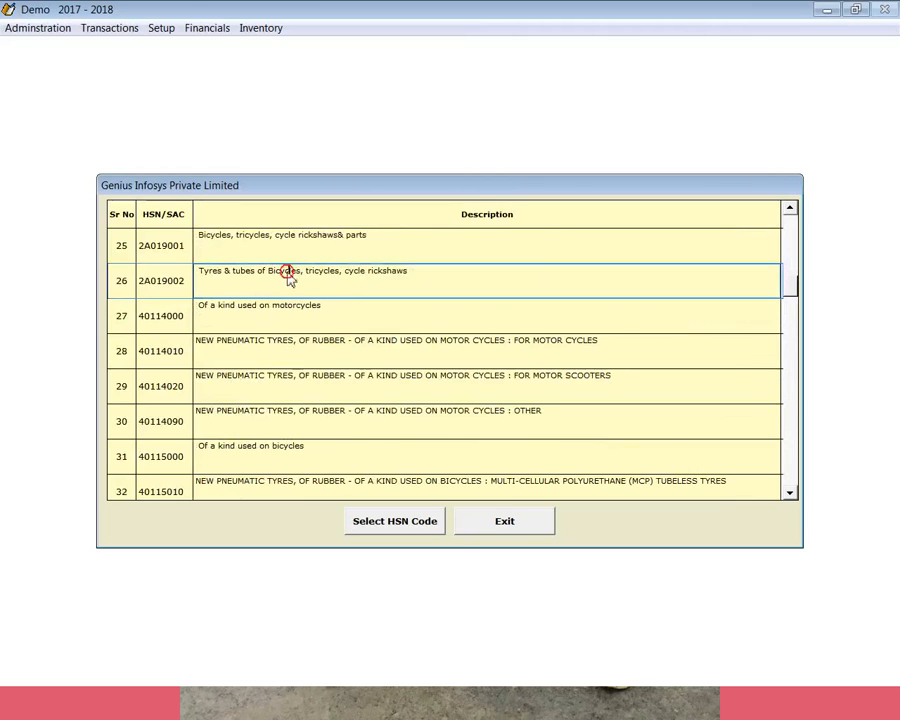
left_click(405, 530)
left_click(481, 413)
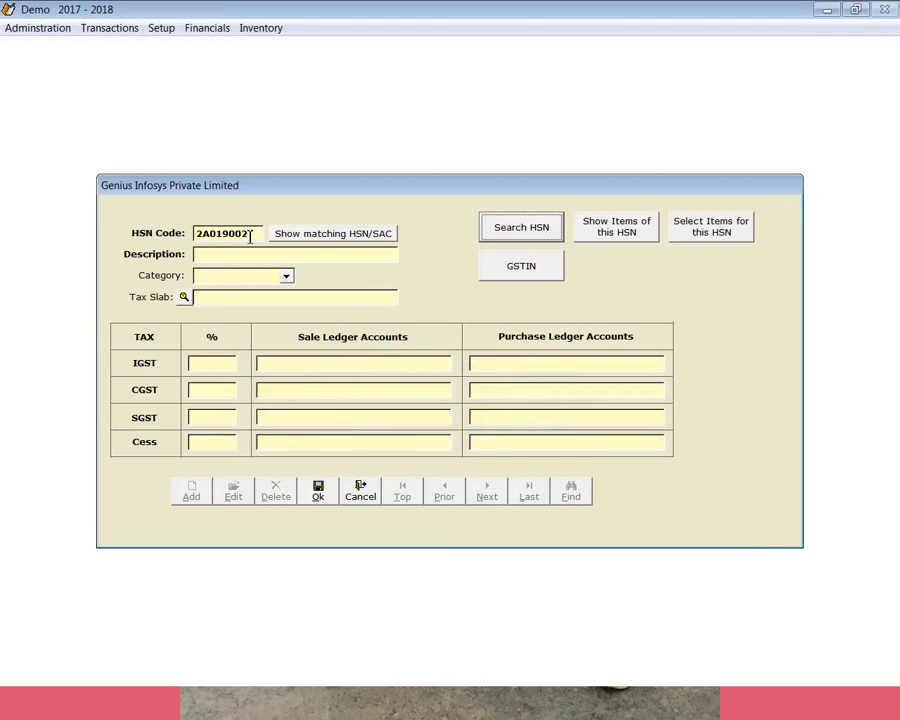
Describe the HSN code as "cycle tyre" in category Goods, assign the 12% Goods & Service Tax slab and save the record.
left_click(220, 257)
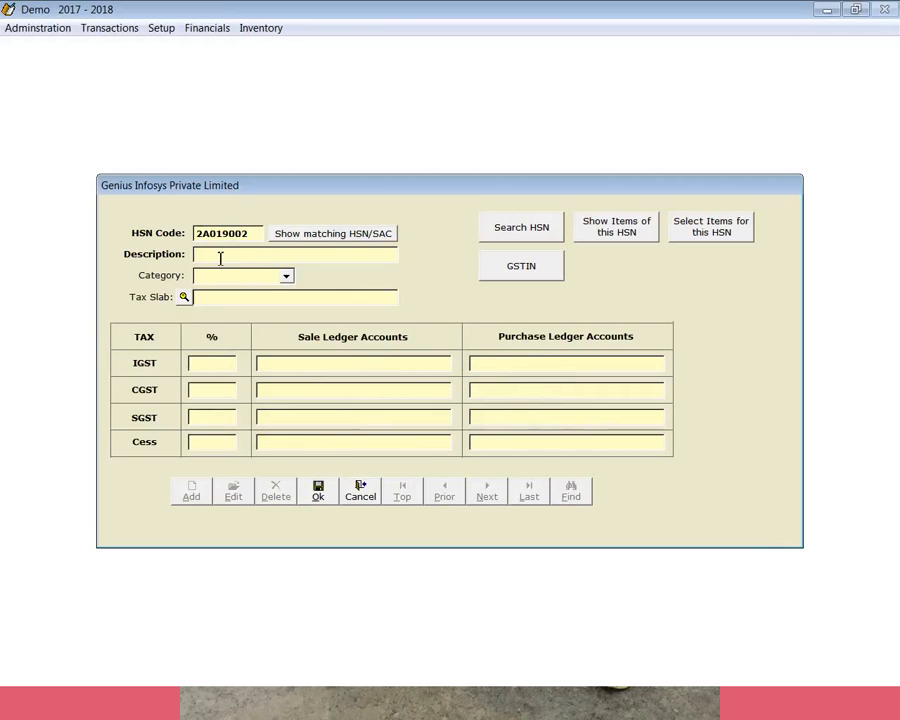
type("cycle tyre")
key("Return")
key("Return")
key("Return")
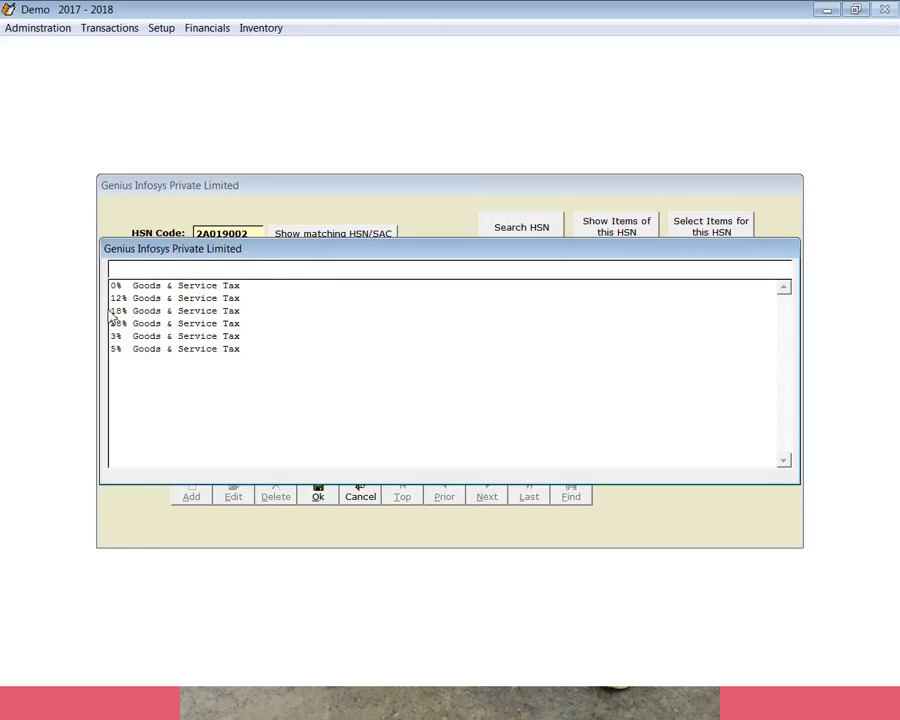
double_click(179, 300)
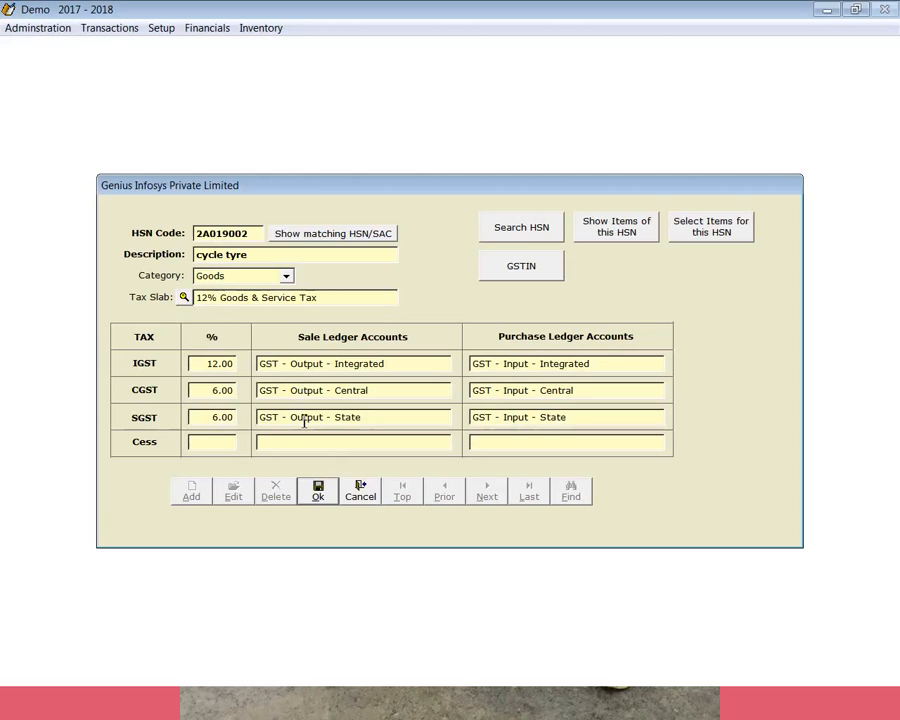
left_click(321, 500)
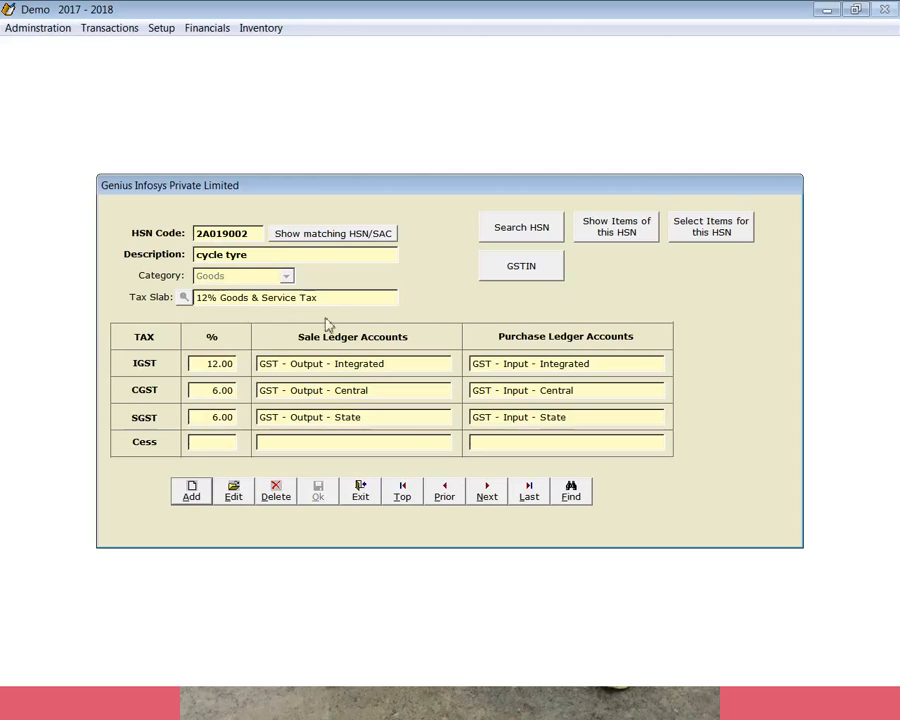
List the items for assignment to this HSN code, including the Sale category and all of its items.
left_click(716, 232)
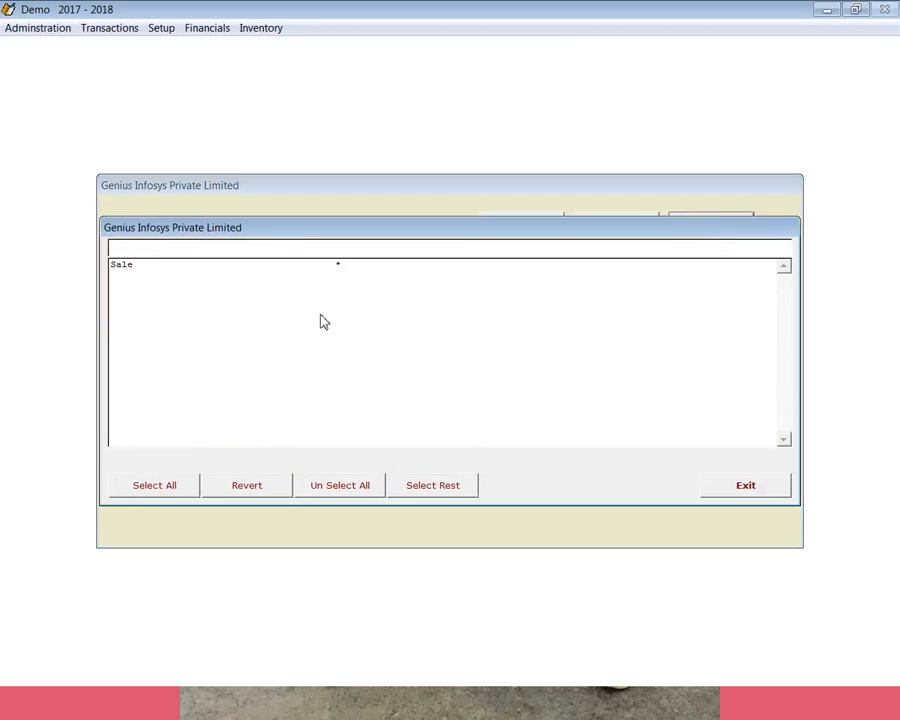
left_click(170, 489)
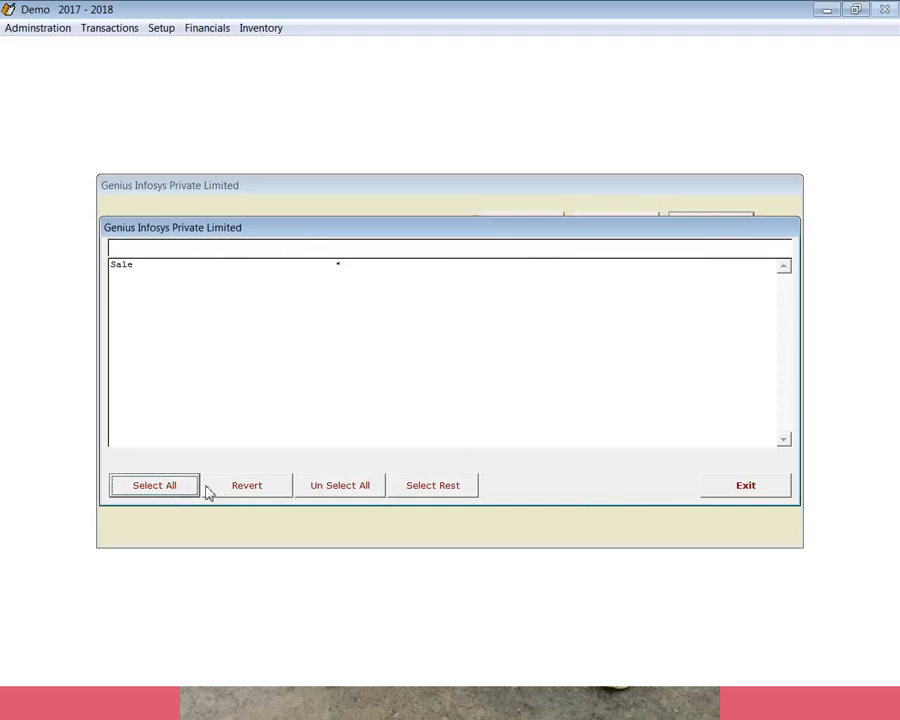
left_click(782, 484)
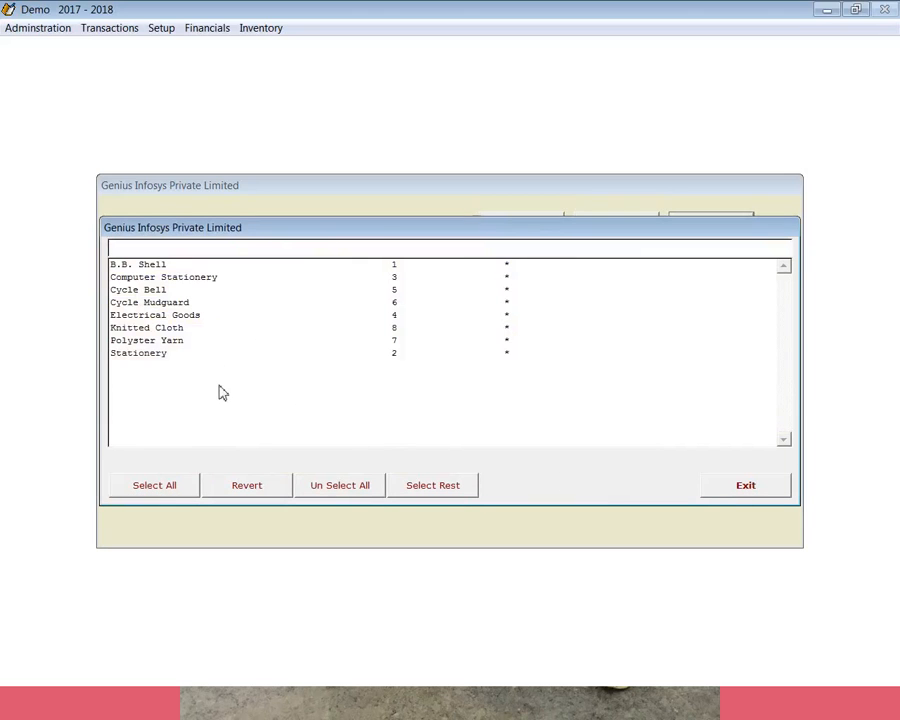
left_click(175, 490)
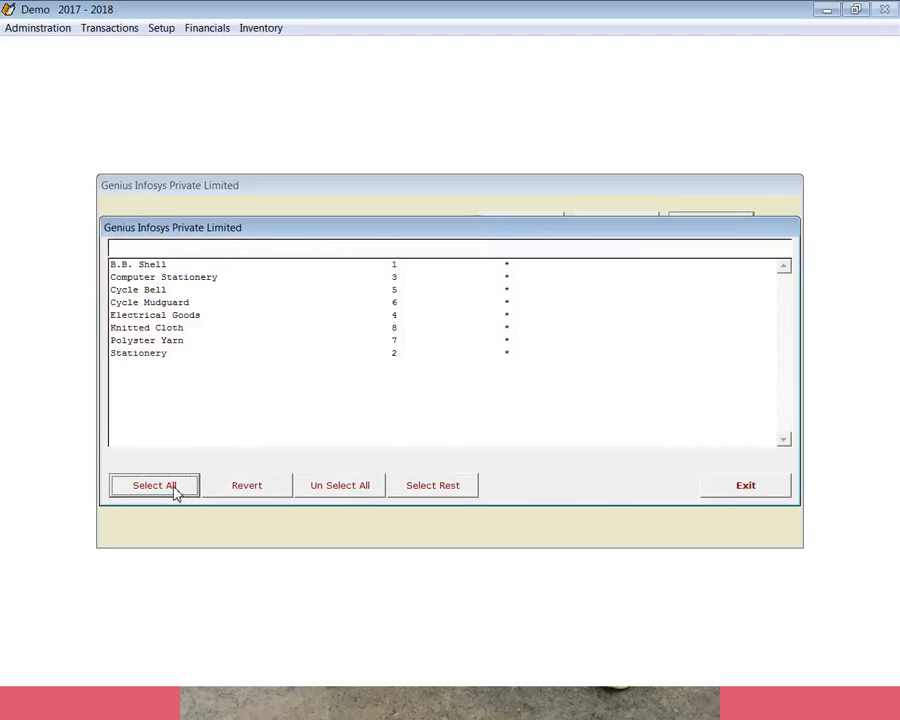
left_click(747, 490)
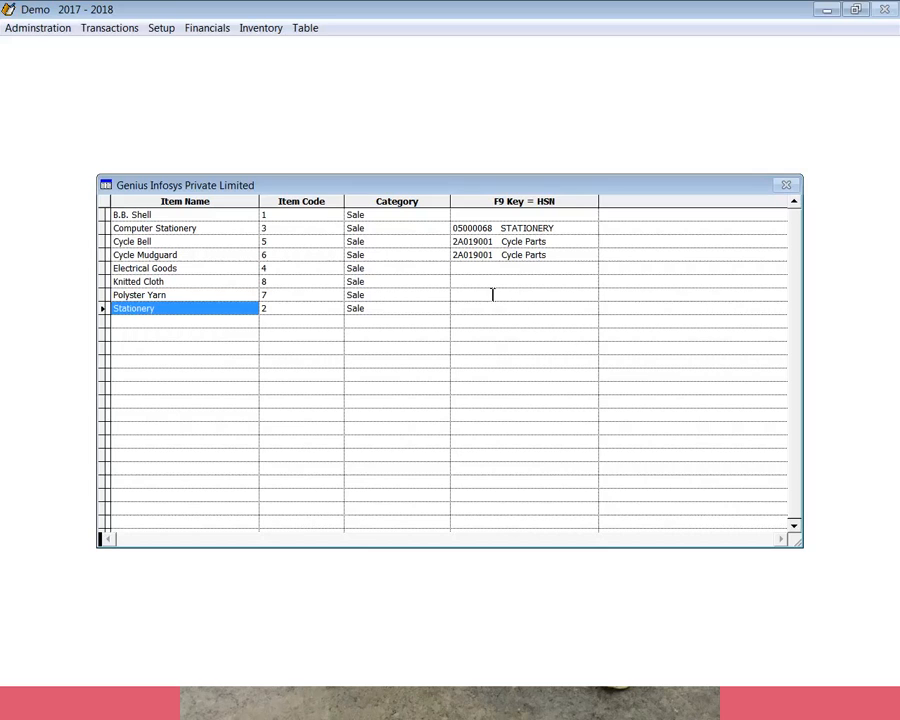
Assign HSN code 2A019002 to the B.B. Shell item and close the item list.
left_click(568, 255)
left_click(536, 273)
left_click(488, 215)
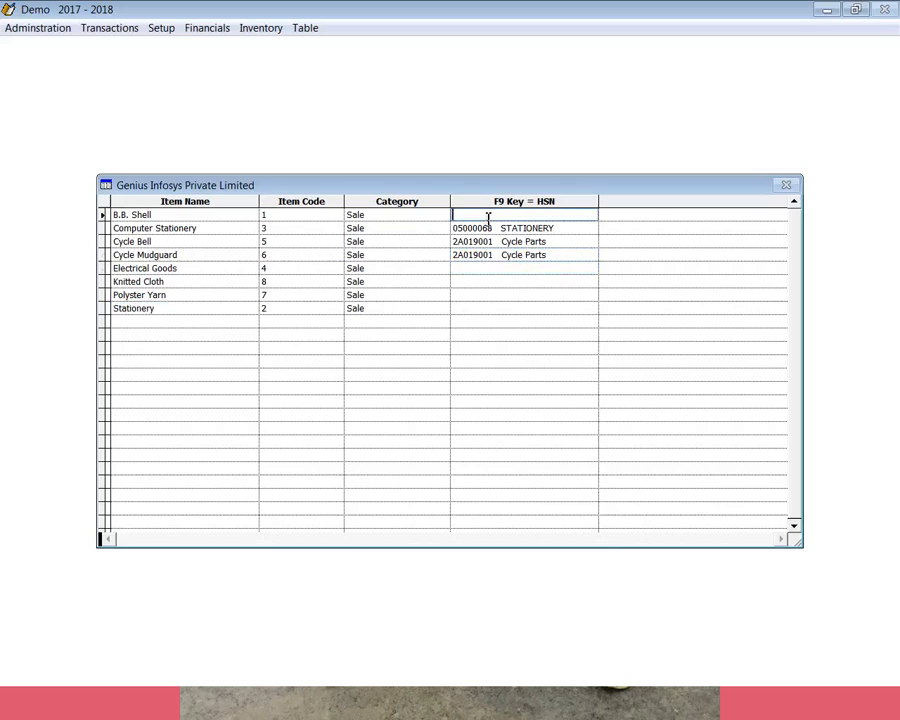
key("F9")
key("Return")
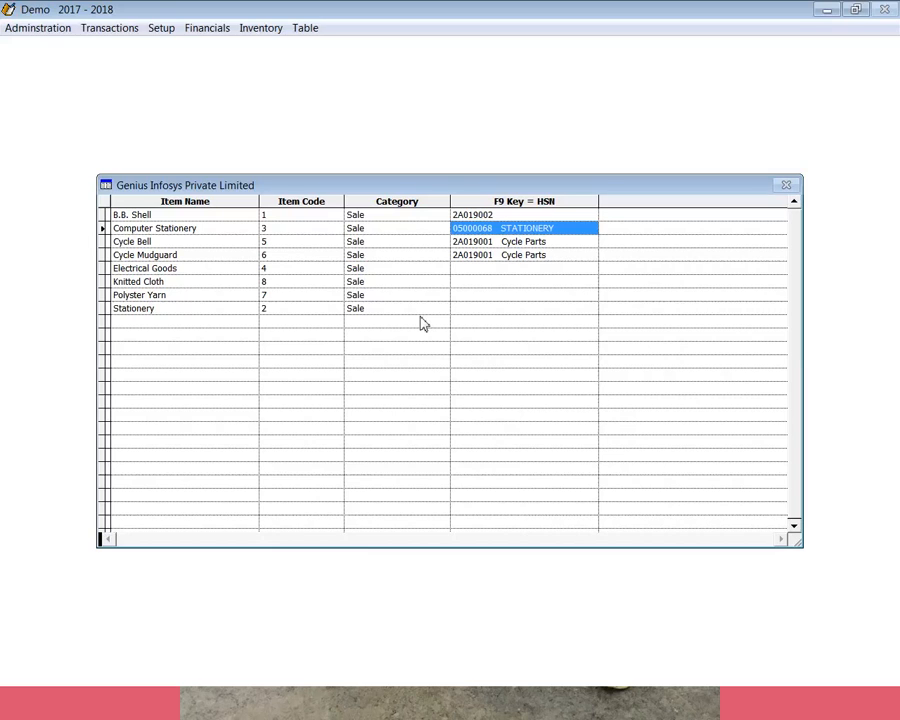
key("Escape")
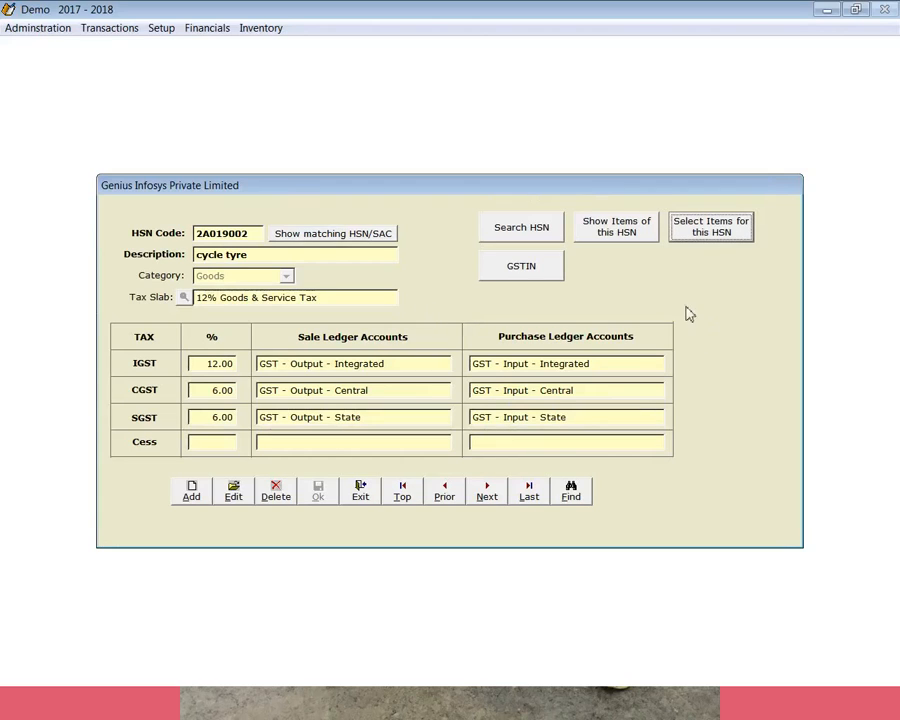
Open the GSTIN account list and restrict it to the sundry creditors and sundry debtors annexures.
left_click(527, 273)
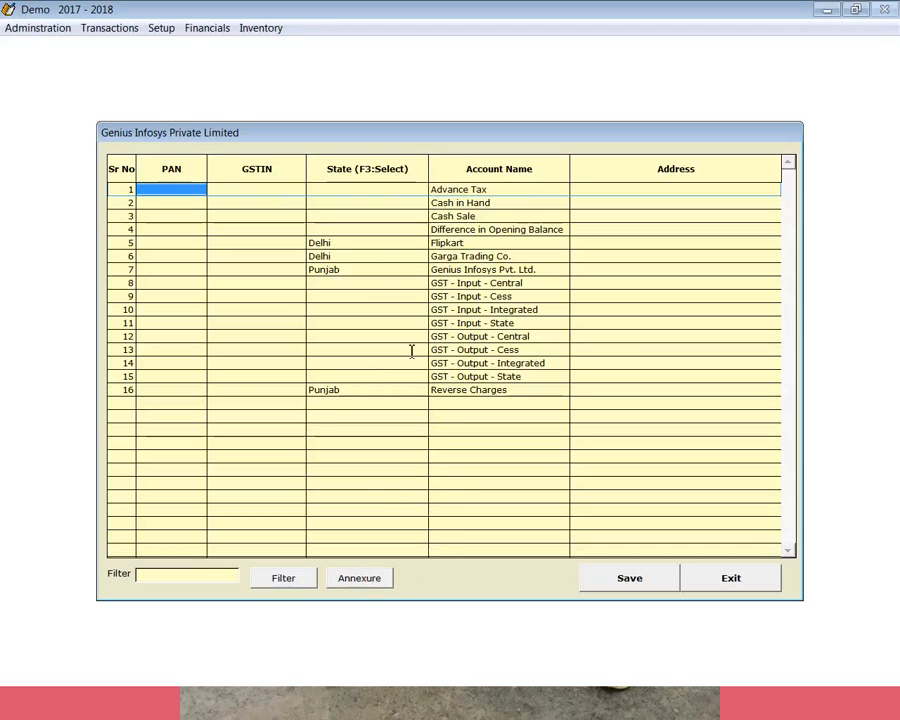
left_click(366, 584)
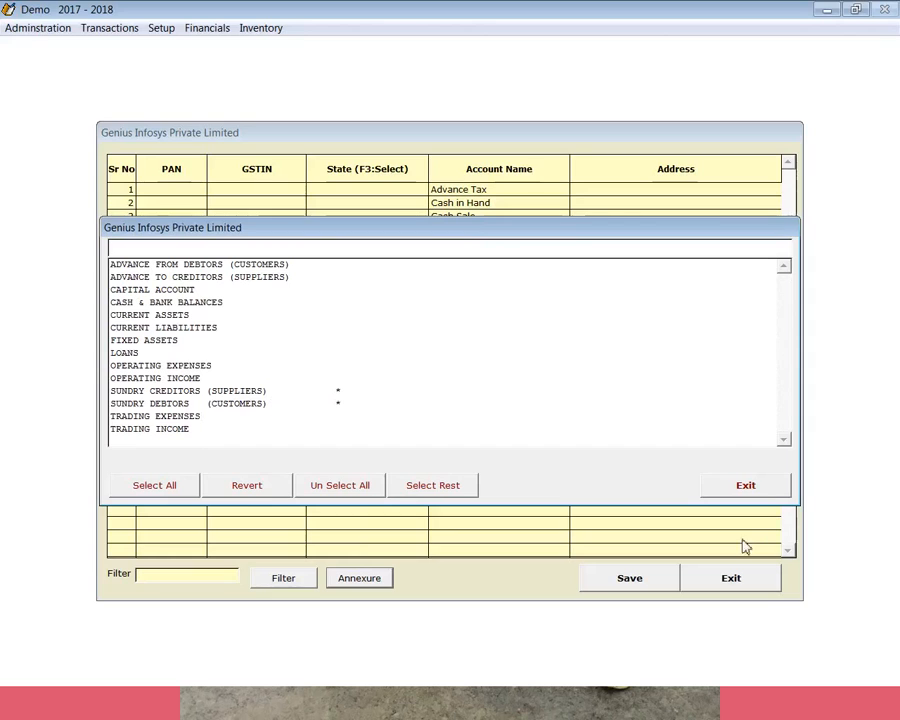
left_click(752, 489)
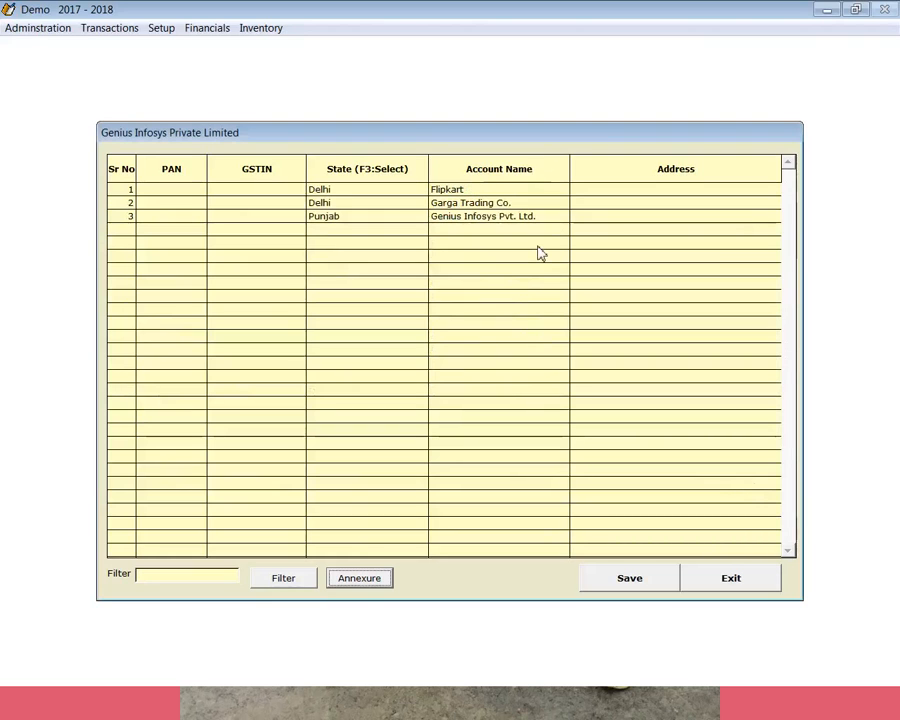
Set the state of the Flipkart account to Delhi from the state list.
left_click(353, 189)
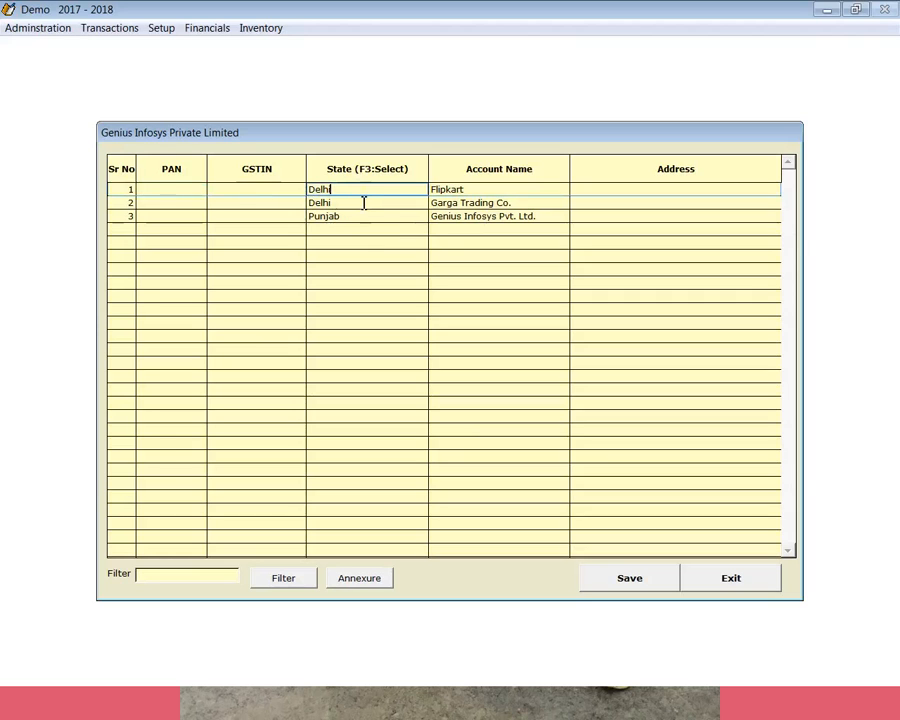
key("F3")
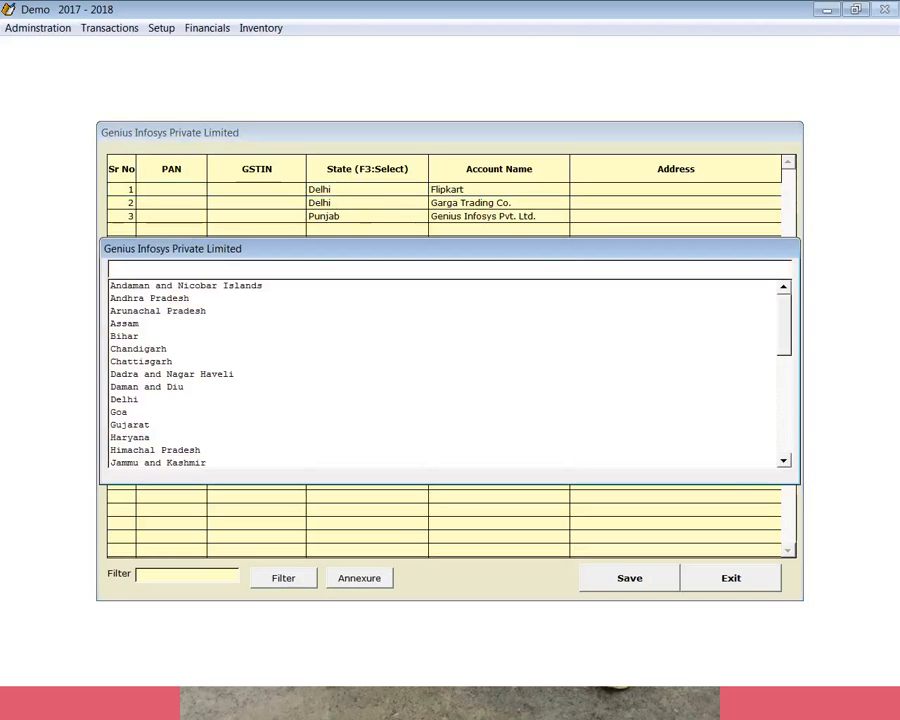
type("de")
key("Return")
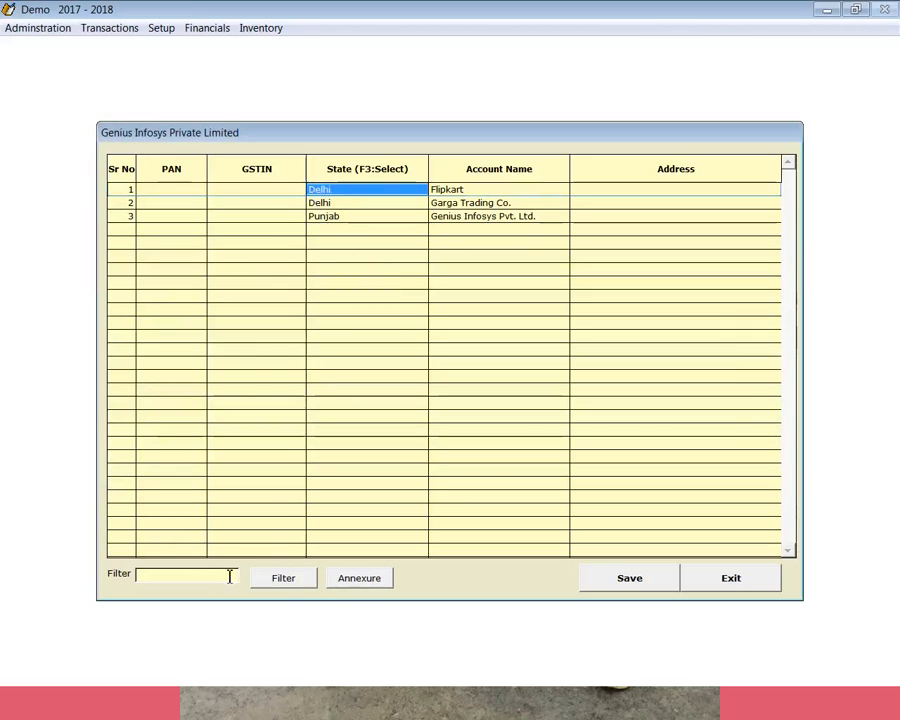
Filter the account list by "genius", then clear the filter to list all accounts.
left_click(188, 578)
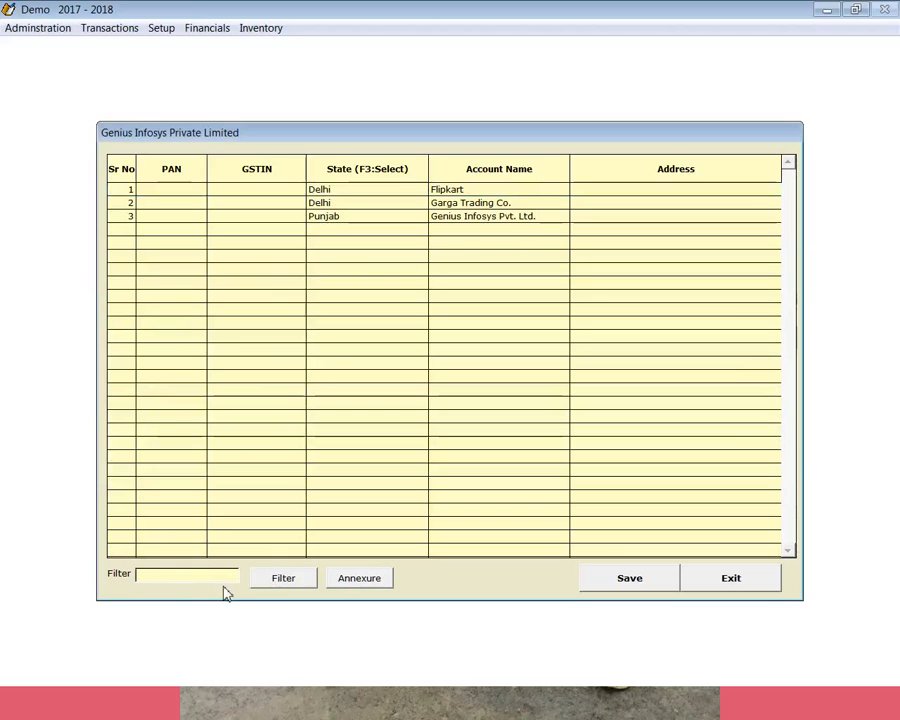
type("d")
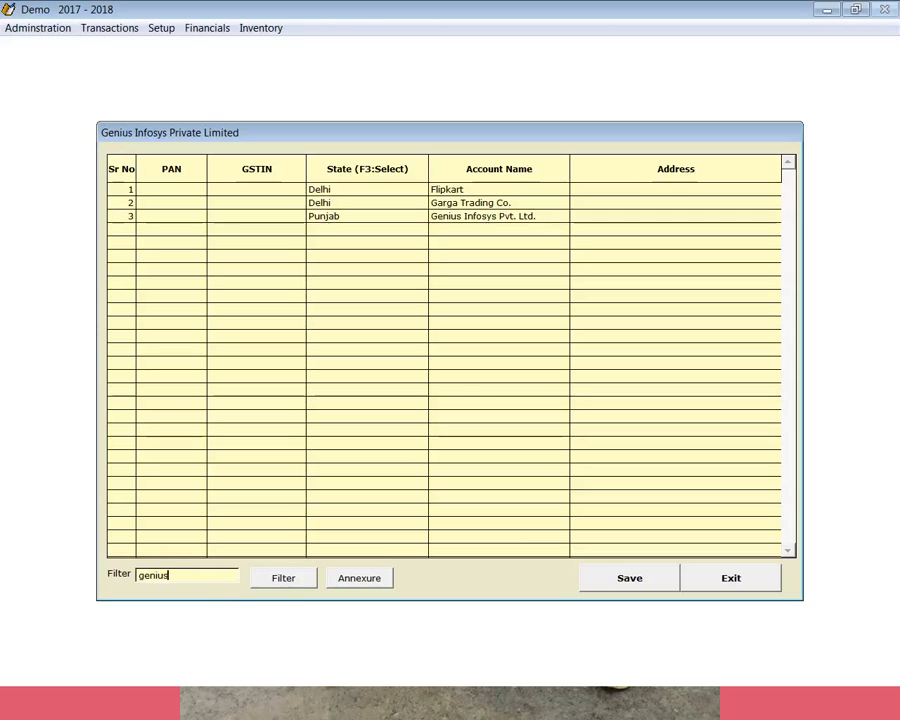
left_click(271, 584)
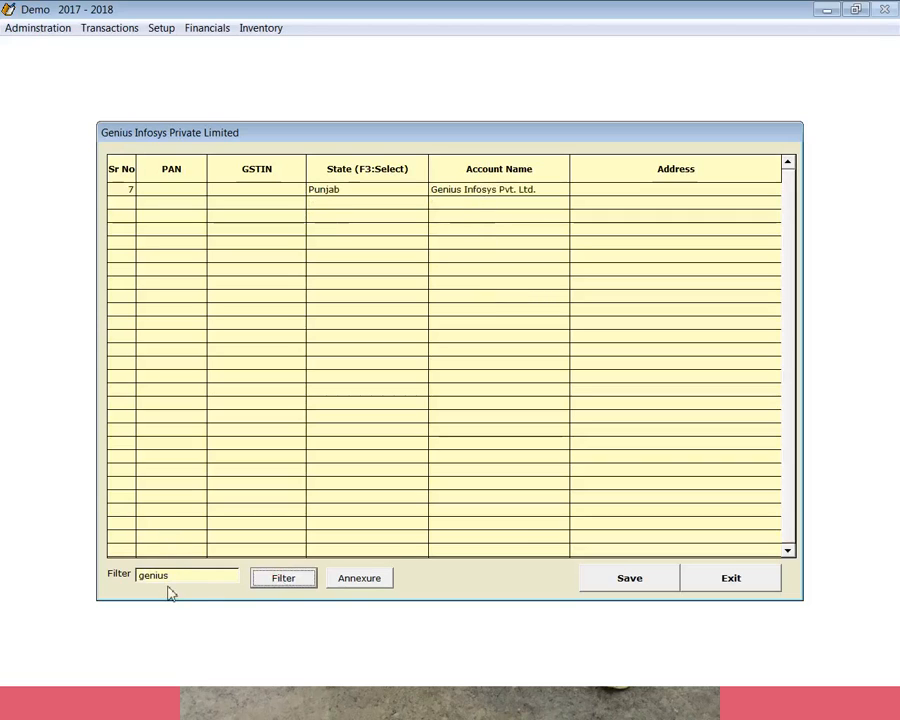
left_click_drag(176, 578, 140, 576)
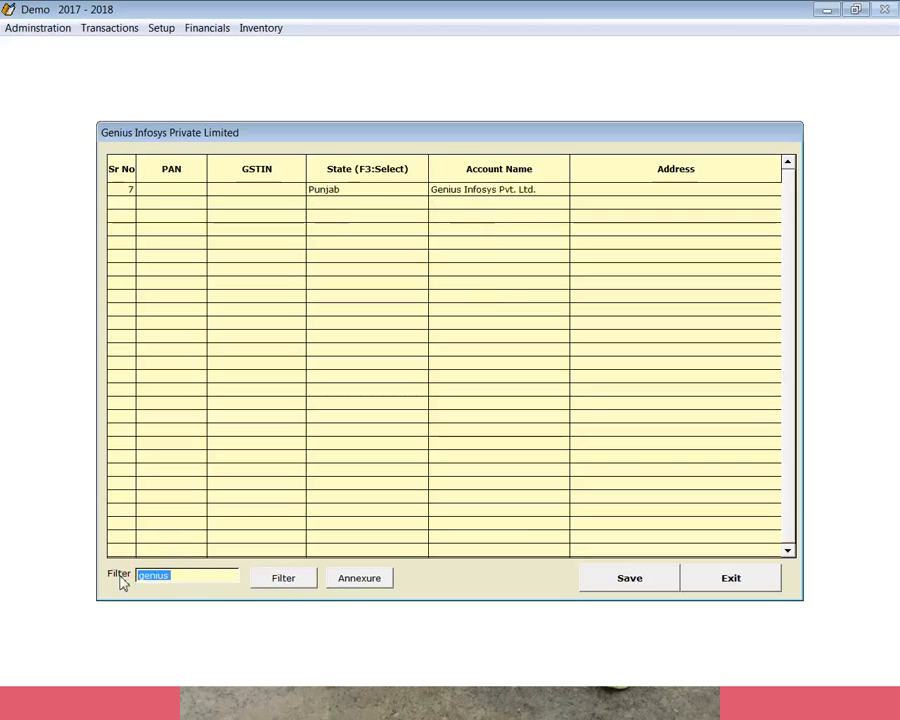
key("BackSpace")
left_click(285, 581)
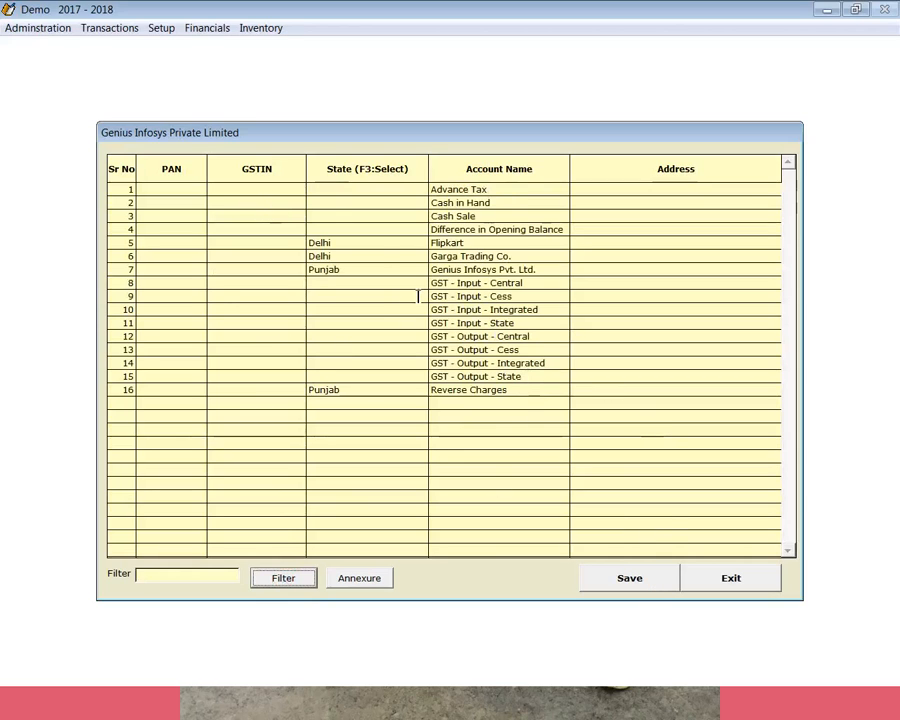
Save the account GSTIN and state list, then close it and the HSN code window.
left_click(633, 584)
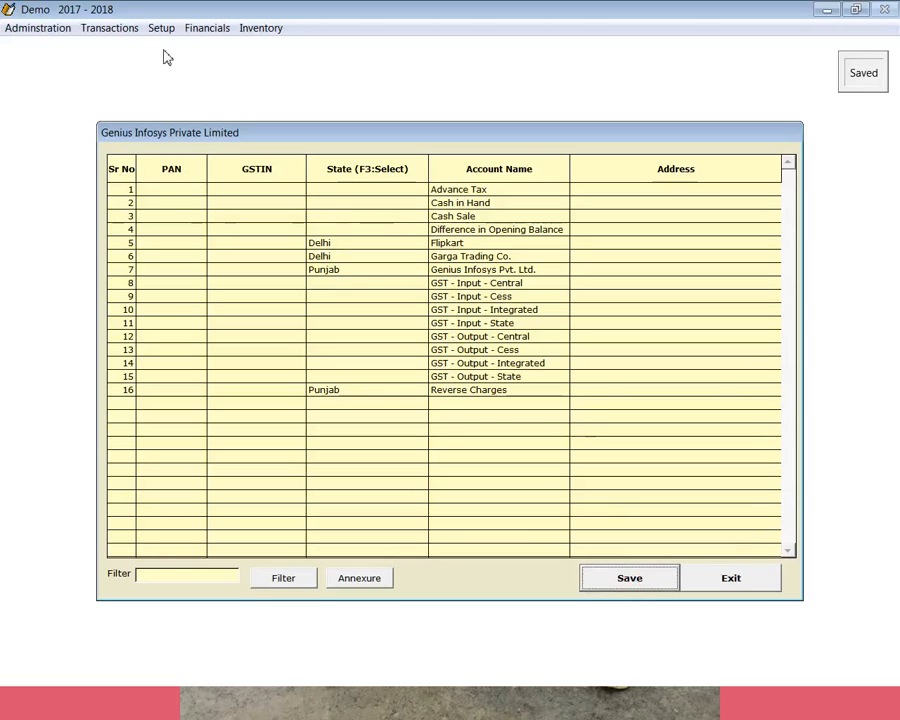
left_click(727, 588)
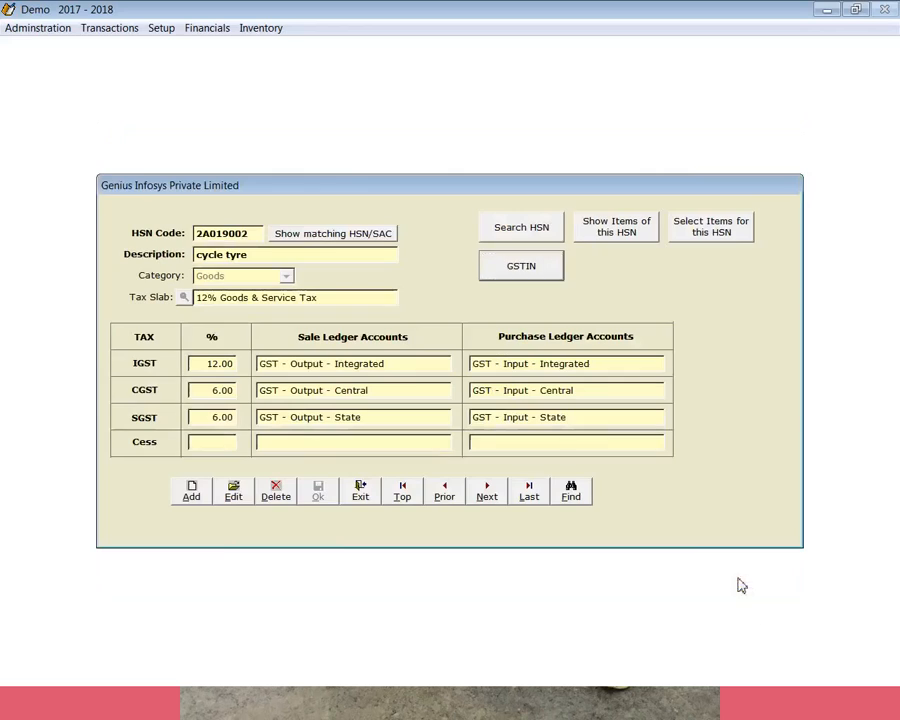
left_click(363, 495)
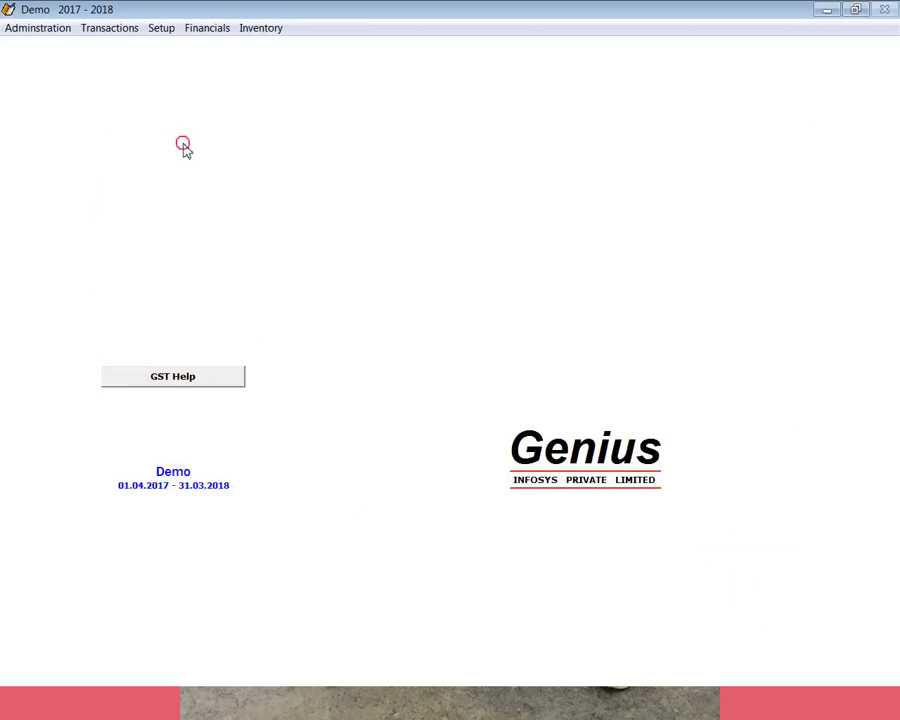
Open the ledger accounts setup and find the Genius Infosys Pvt. Ltd. account.
left_click(163, 30)
left_click(177, 42)
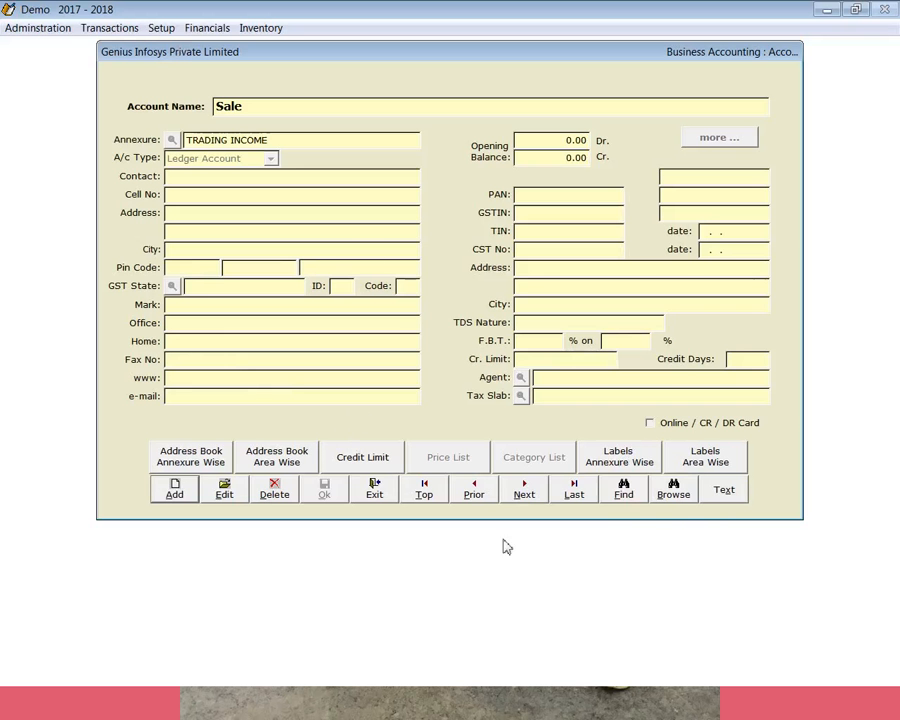
left_click(624, 492)
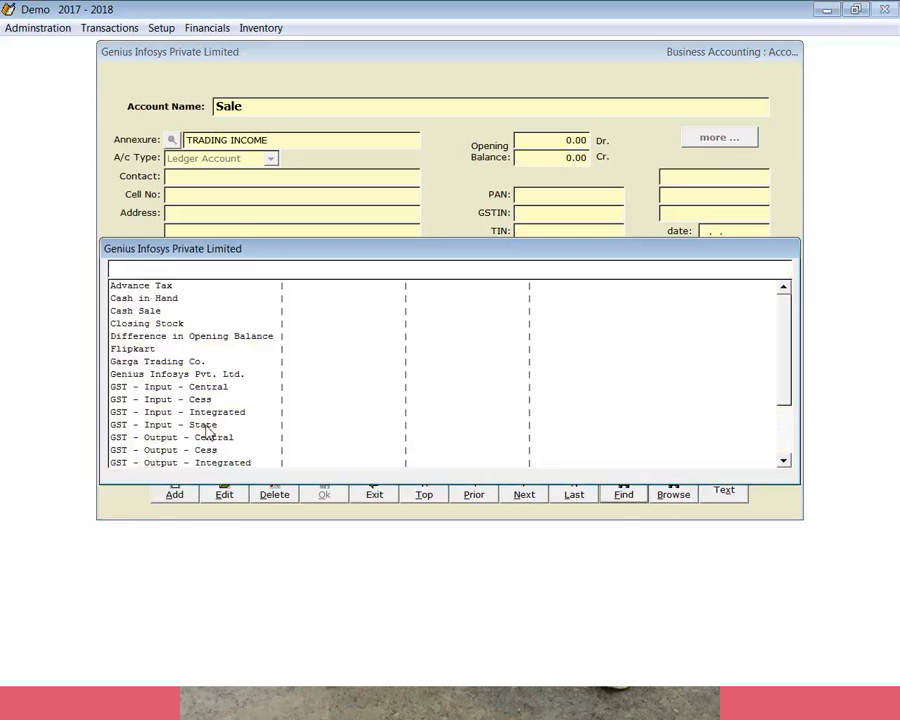
double_click(183, 376)
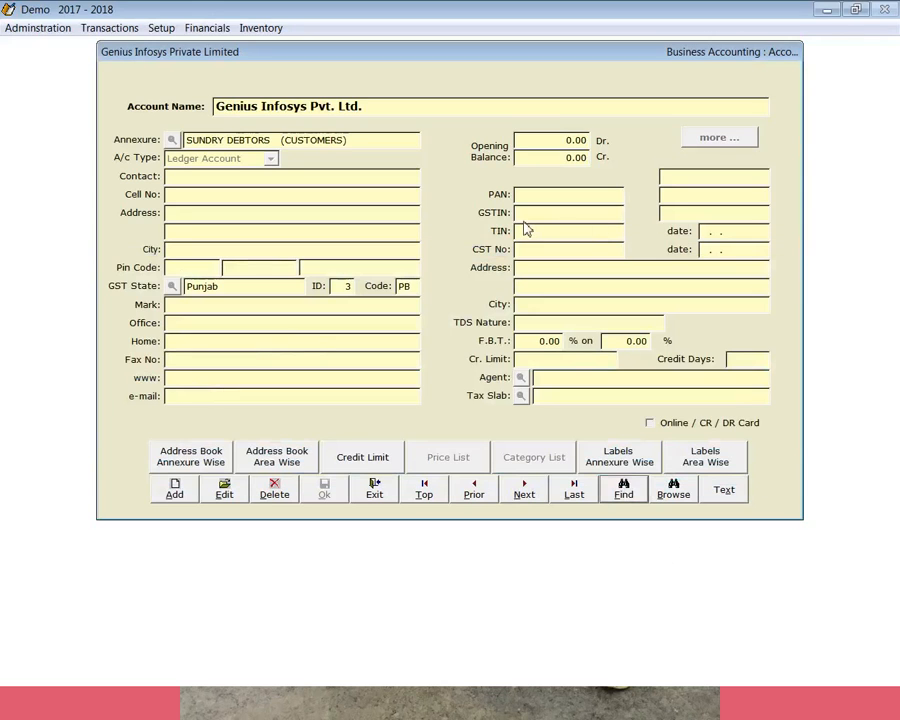
Set the GST state of the Genius Infosys Pvt. Ltd. account to Punjab, save the record and close the ledger accounts.
left_click(228, 489)
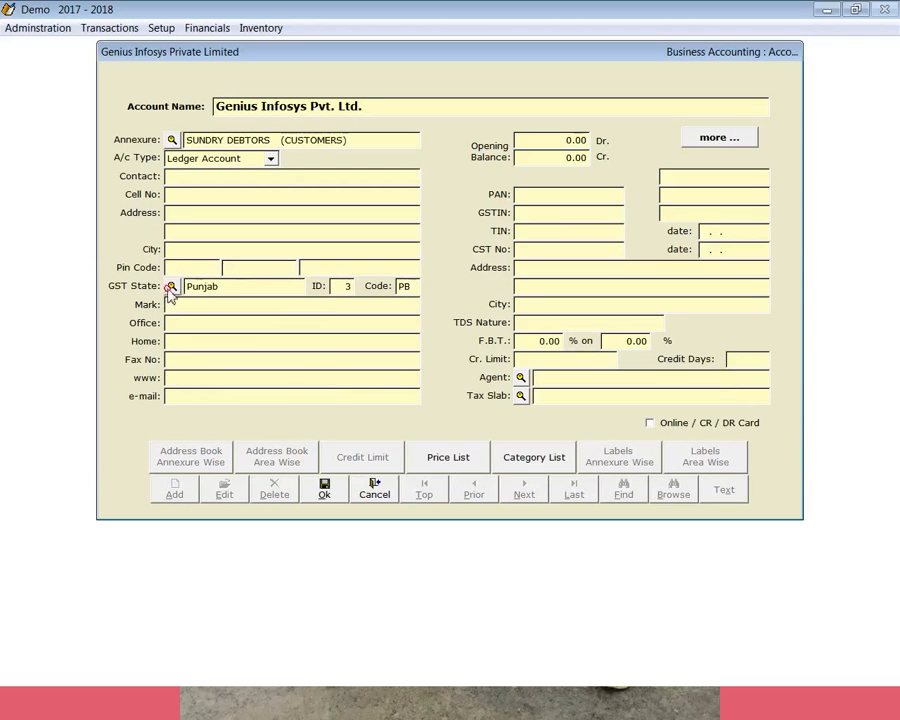
left_click(172, 286)
left_click(230, 362)
type("pu")
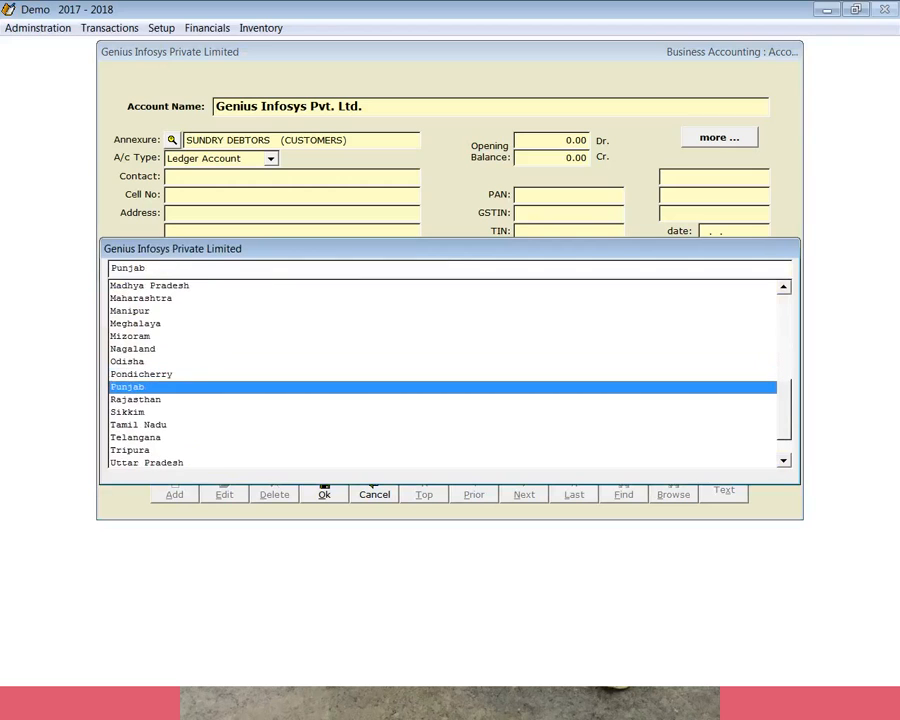
key("Return")
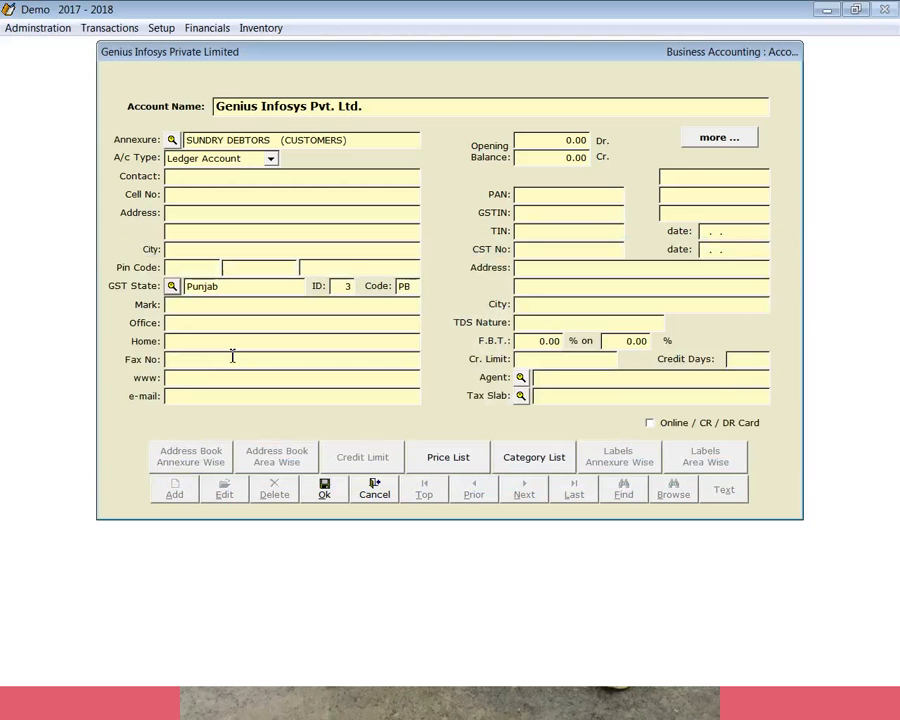
left_click(526, 213)
left_click(329, 496)
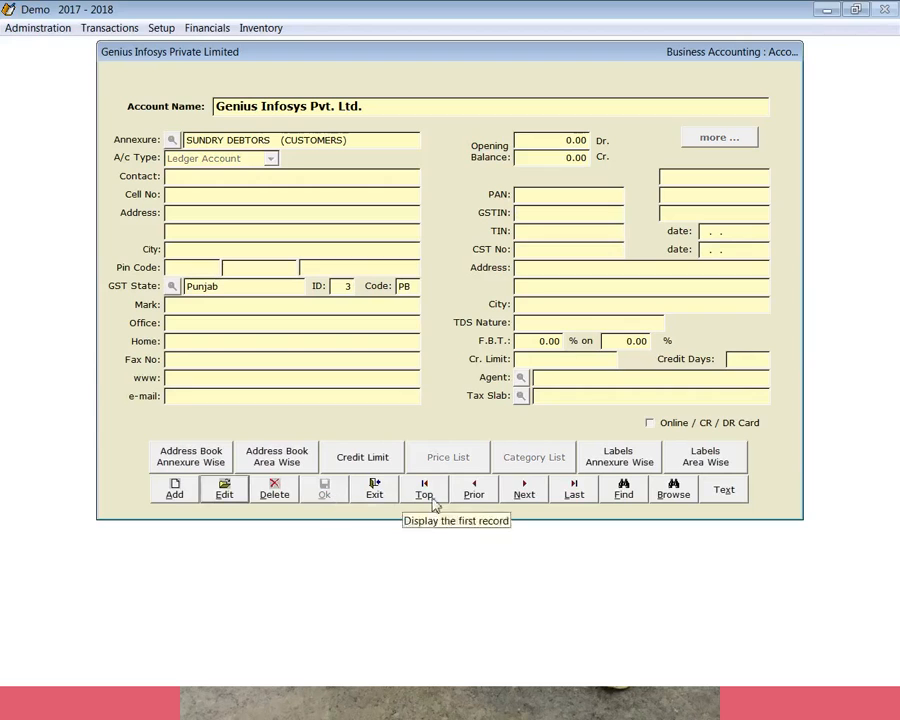
left_click(384, 497)
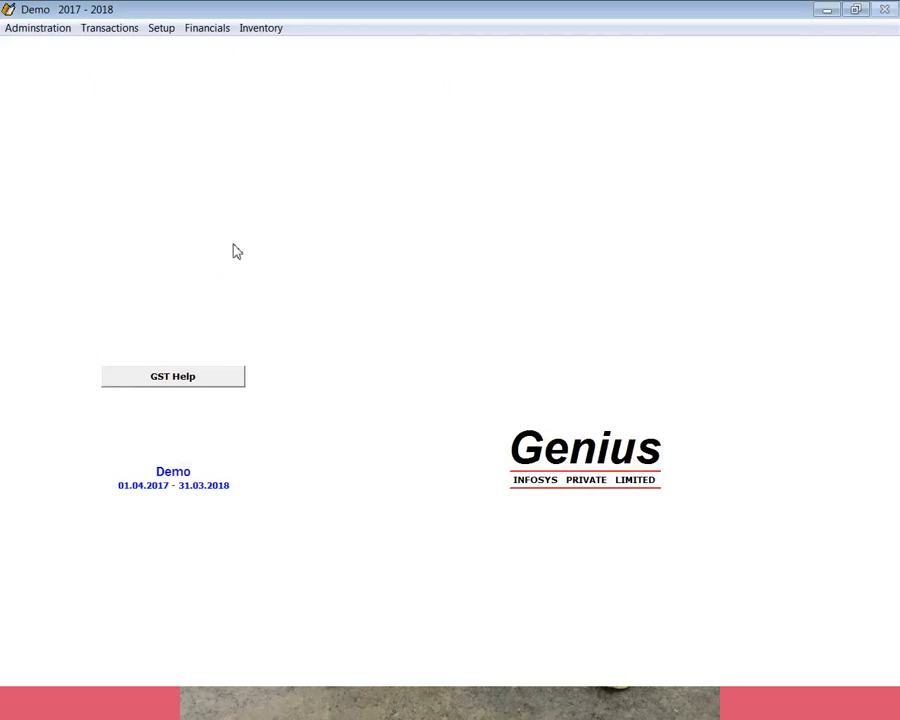
Assign HSN code 05000068 STATIONERY to the Stationery item in the items setup, save it and close the window.
left_click(162, 30)
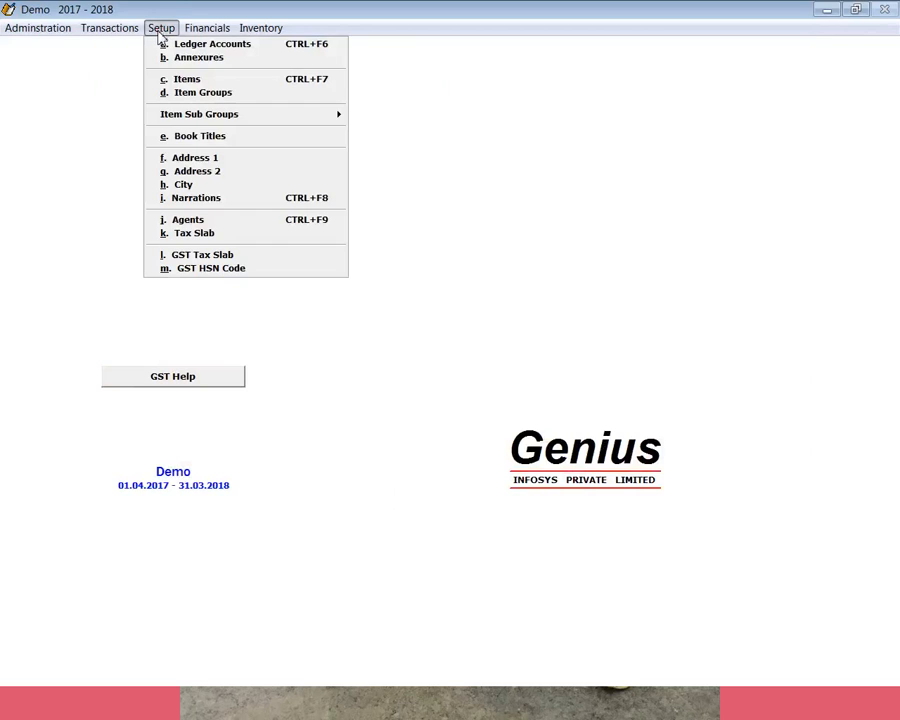
left_click(184, 80)
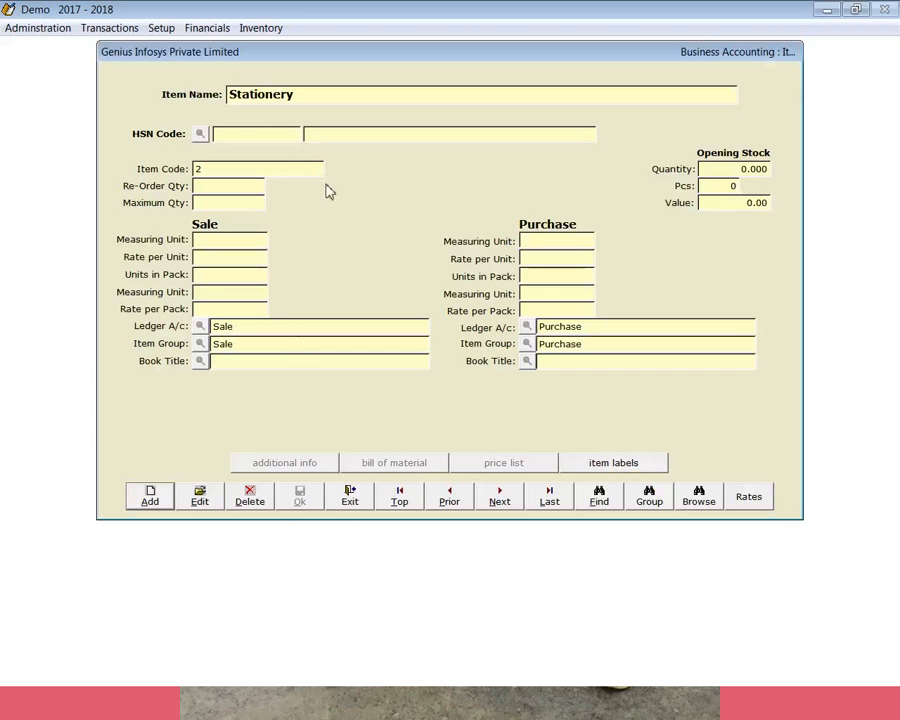
left_click(207, 498)
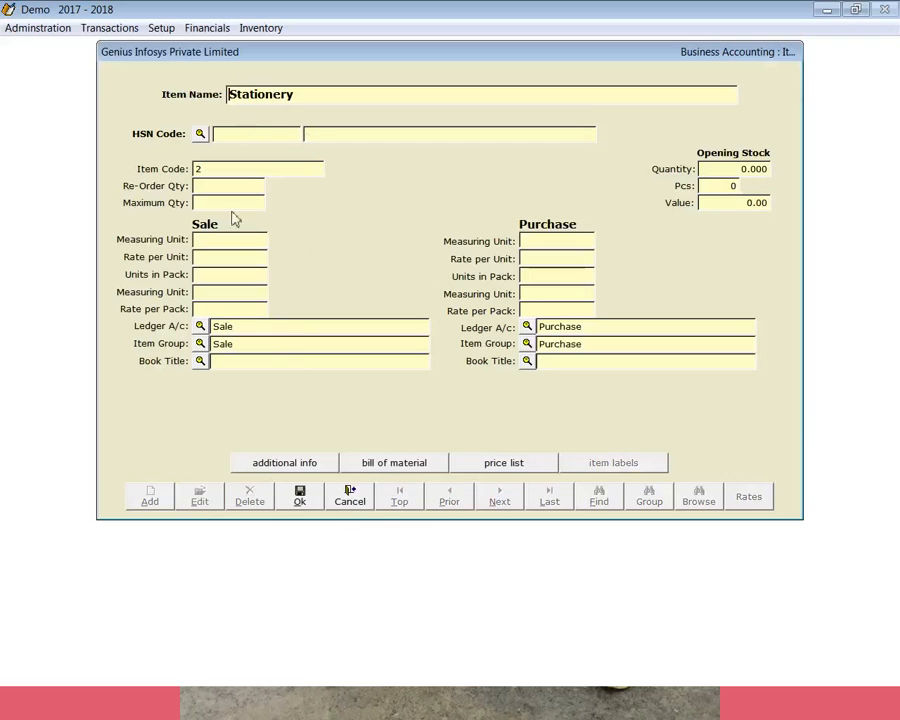
left_click(200, 133)
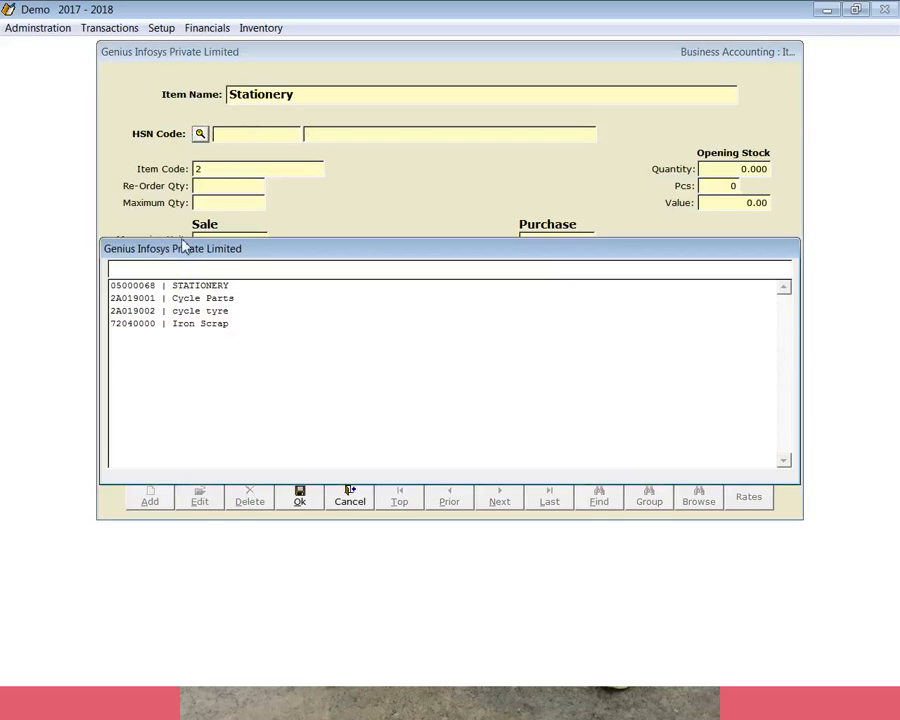
double_click(195, 285)
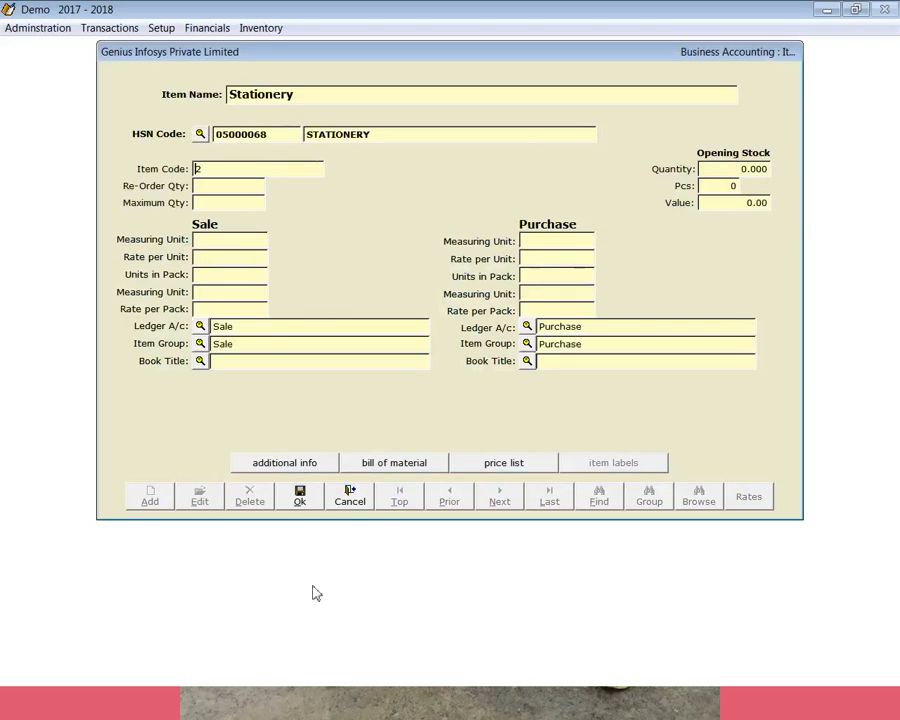
left_click(303, 497)
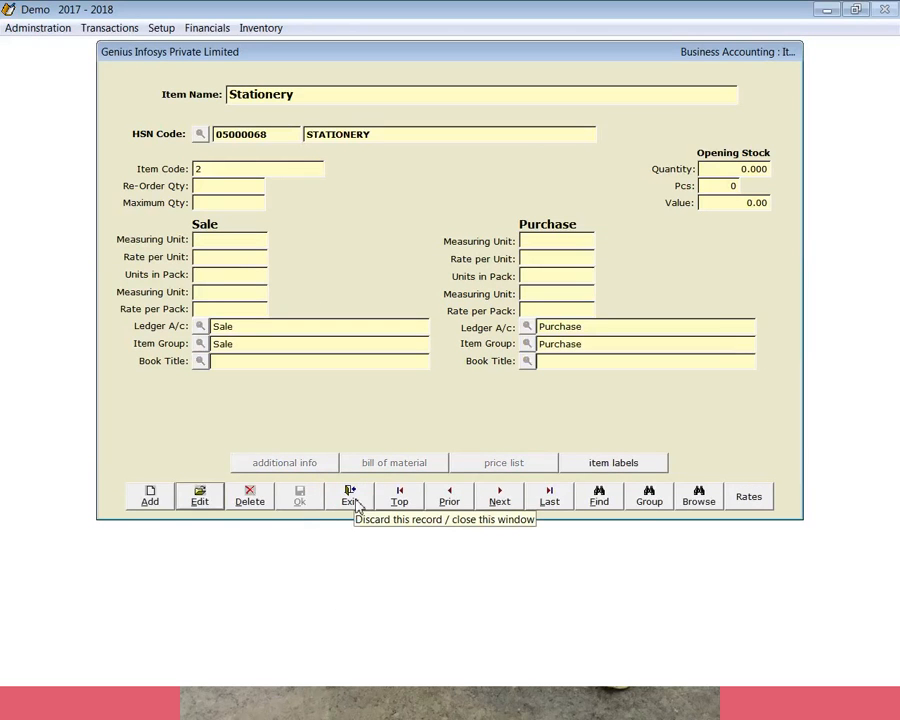
left_click(356, 505)
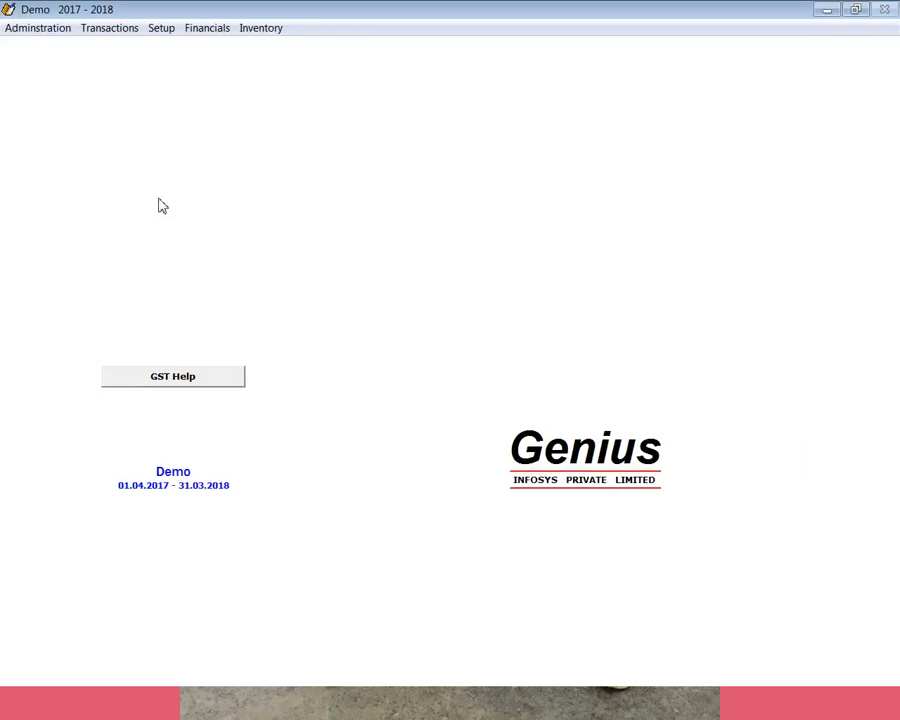
Add a new sale voucher in the GST - Sale (Tax Invoice) book.
left_click(110, 30)
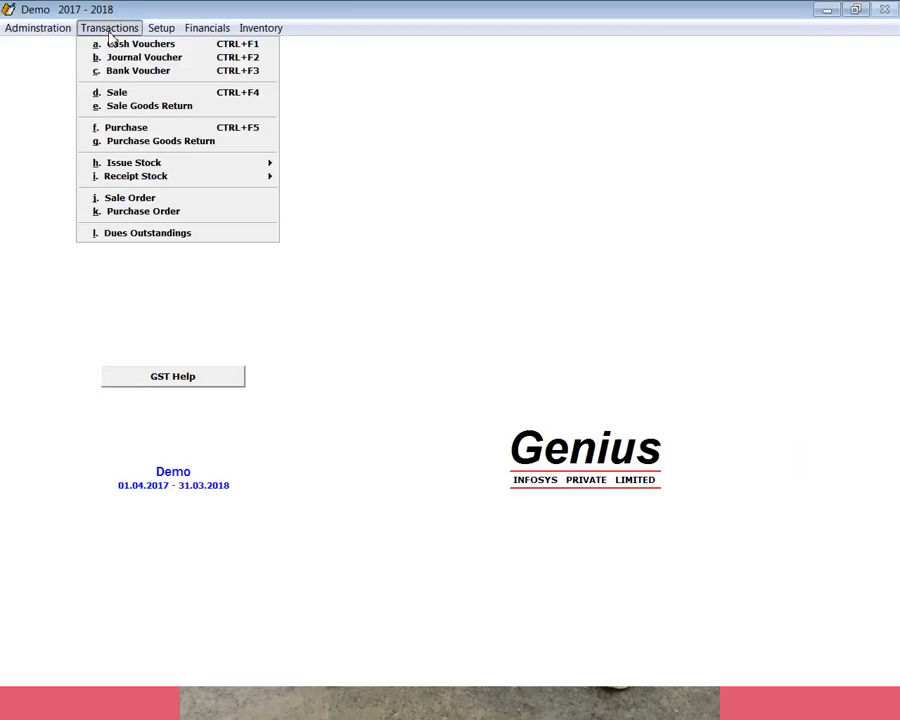
left_click(105, 94)
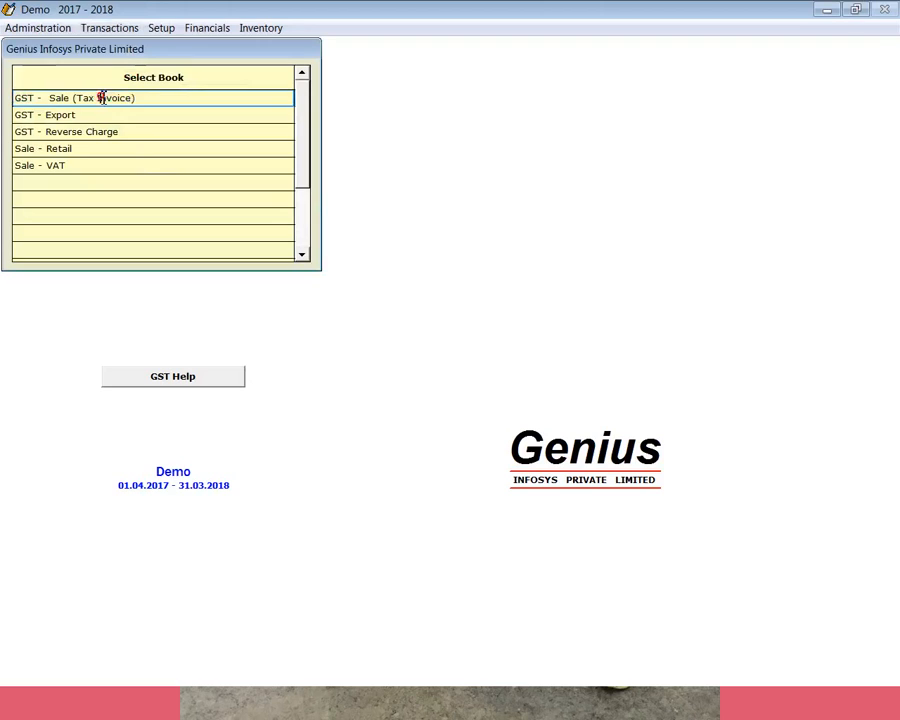
double_click(103, 97)
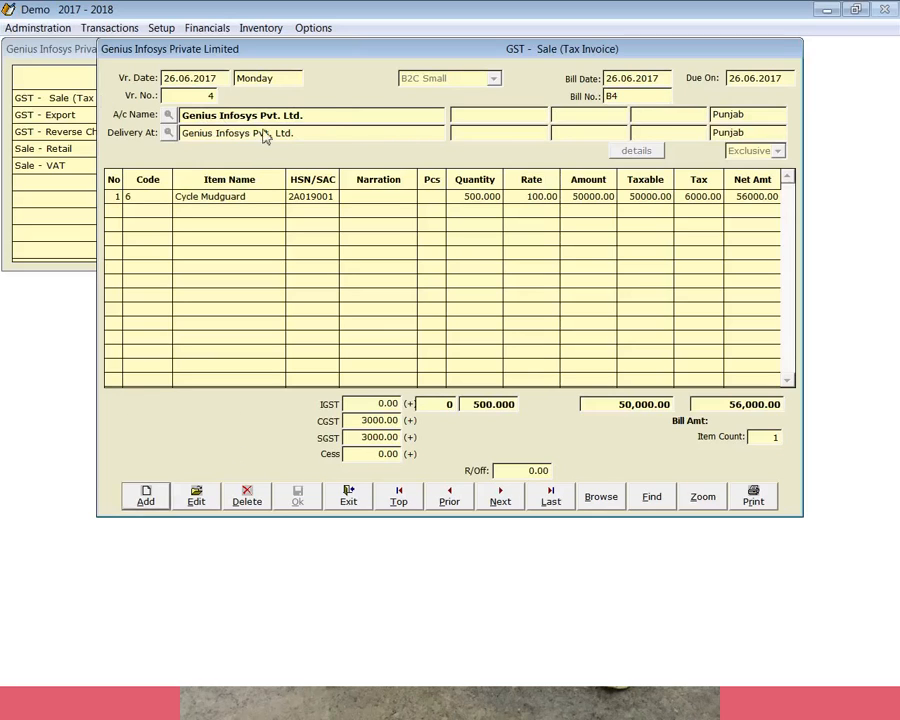
left_click(146, 497)
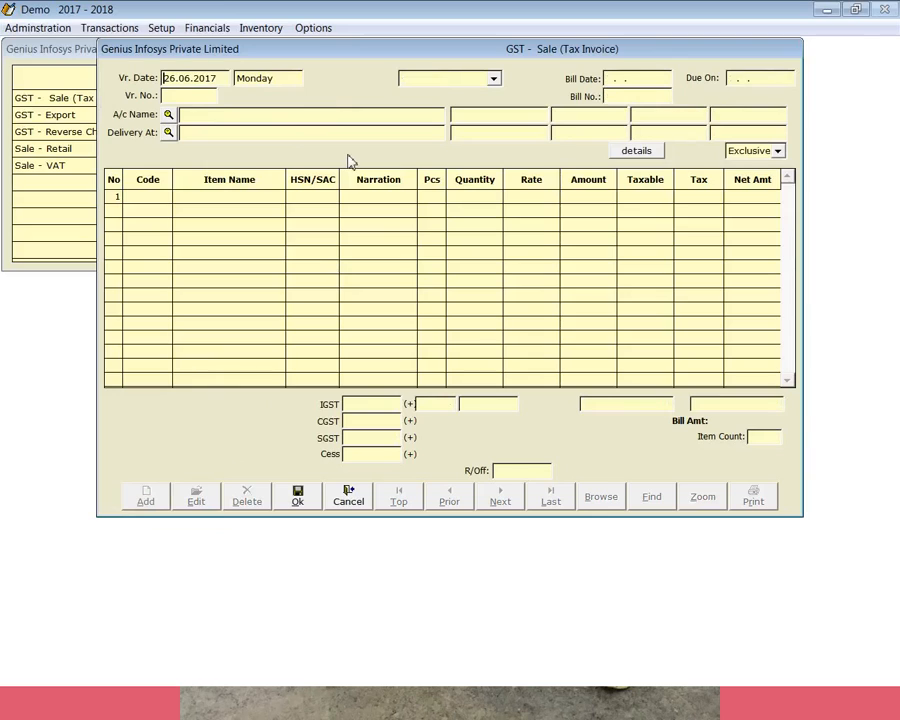
Keep the voucher date 26.06.2017, choose Genius Infosys Pvt. Ltd. as the account and Garga Trading Co. as the delivery party.
key("Return")
key("Return")
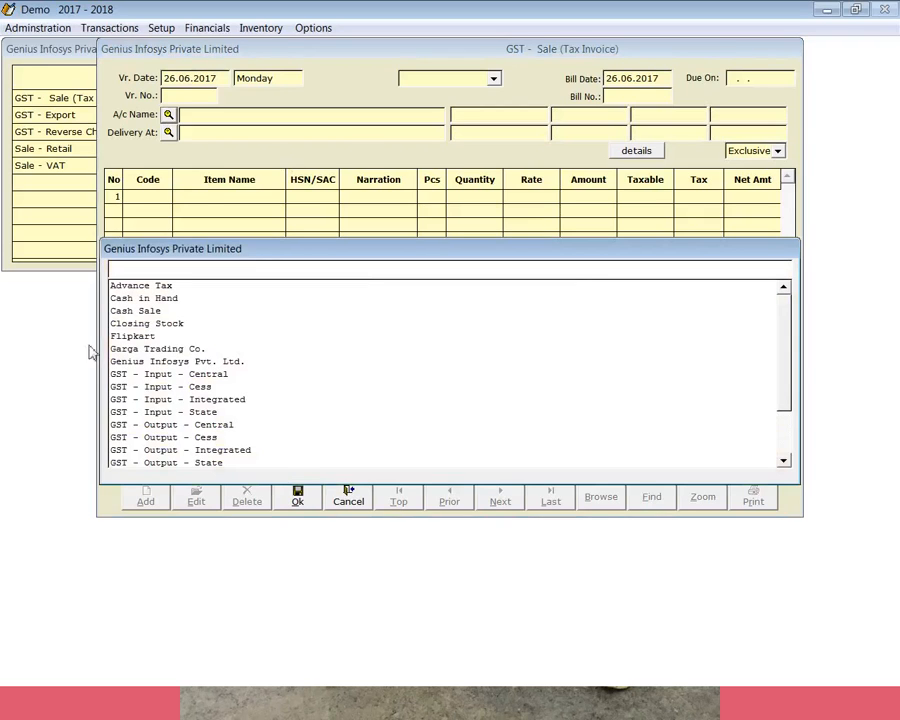
left_click(182, 366)
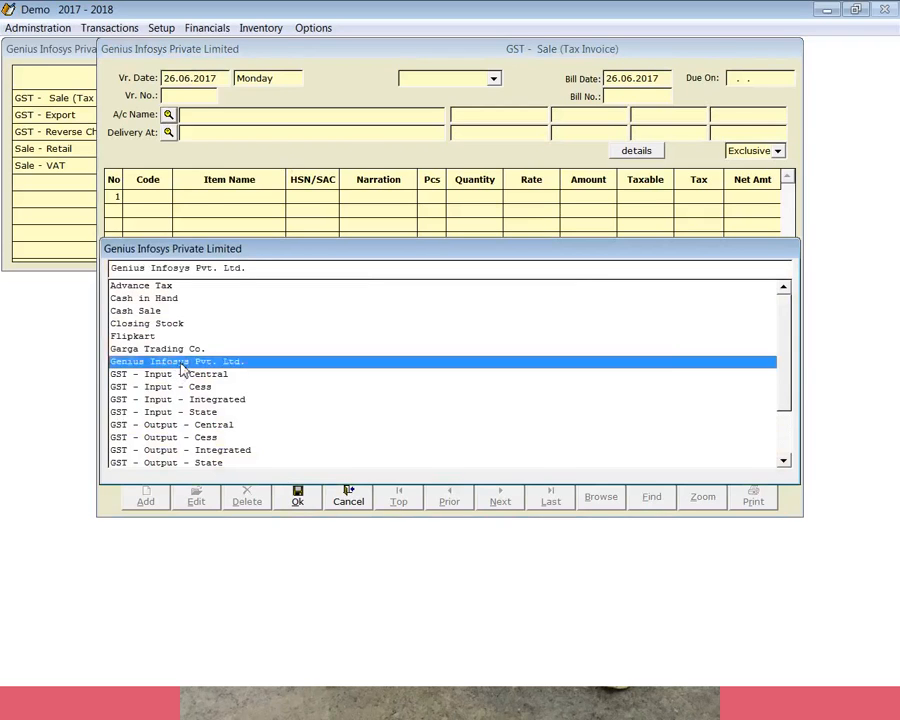
key("Return")
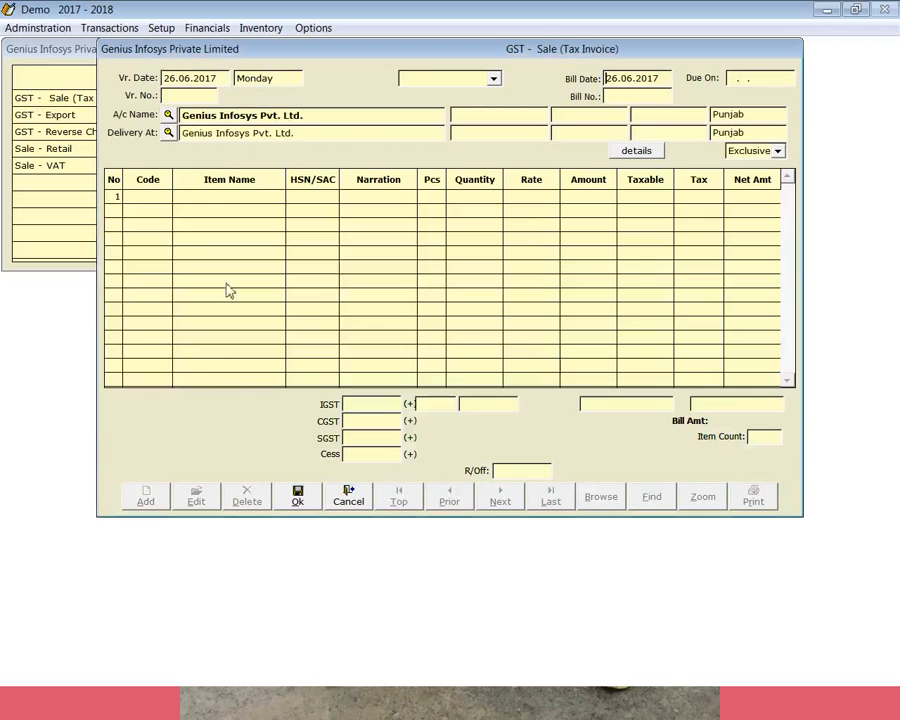
left_click(168, 132)
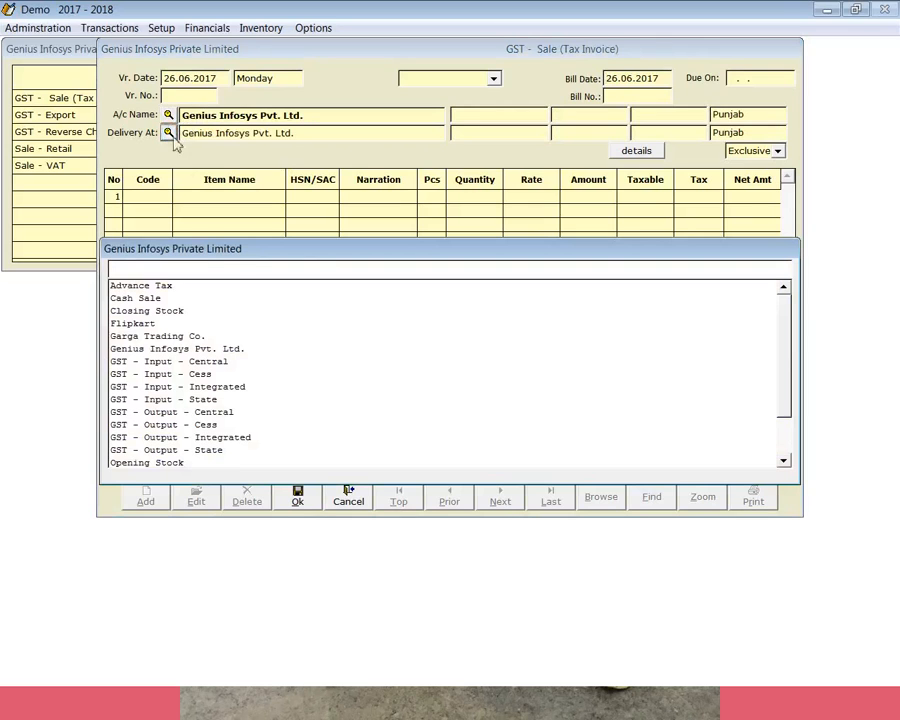
left_click(150, 337)
key("Return")
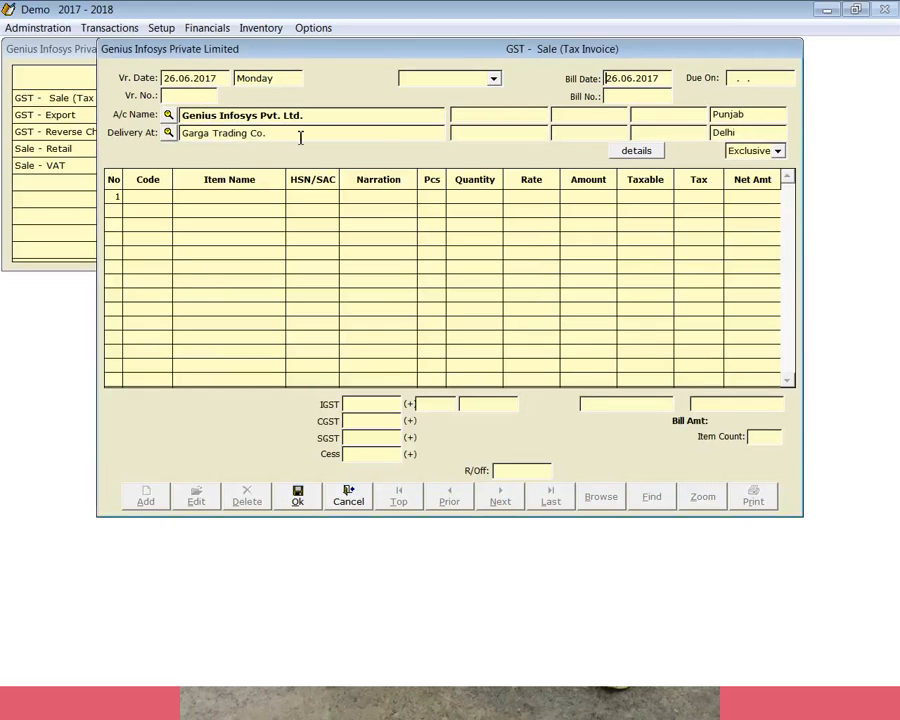
Change the delivery party to Genius Infosys Pvt. Ltd. and set the due date to 26.06.2017.
left_click(168, 133)
left_click(218, 349)
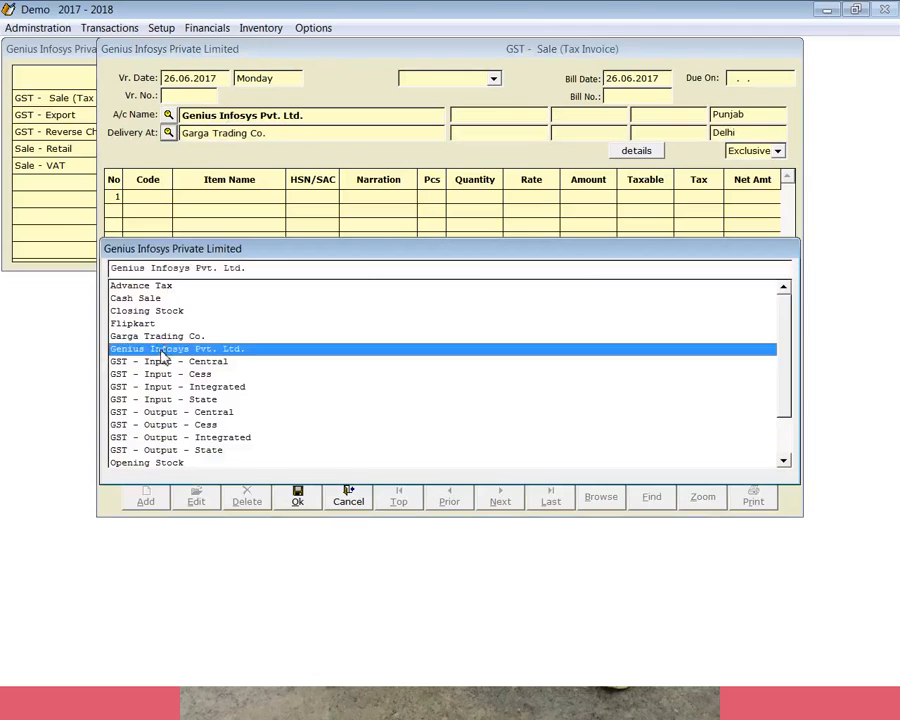
key("Return")
left_click(752, 78)
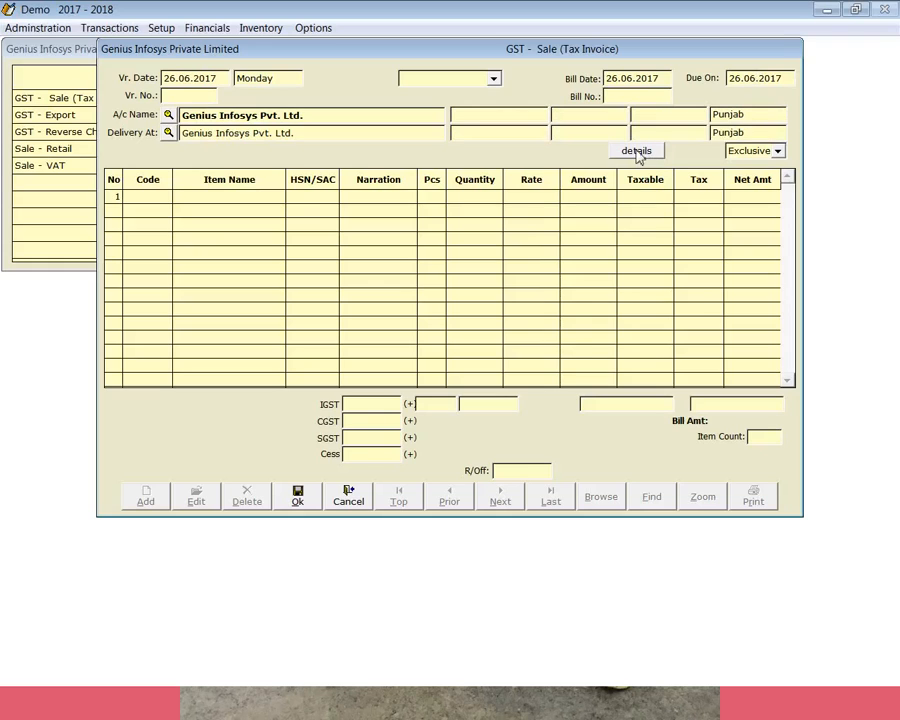
Review the voucher's additional party details form, including account name and address, and close it without entering anything.
left_click(636, 152)
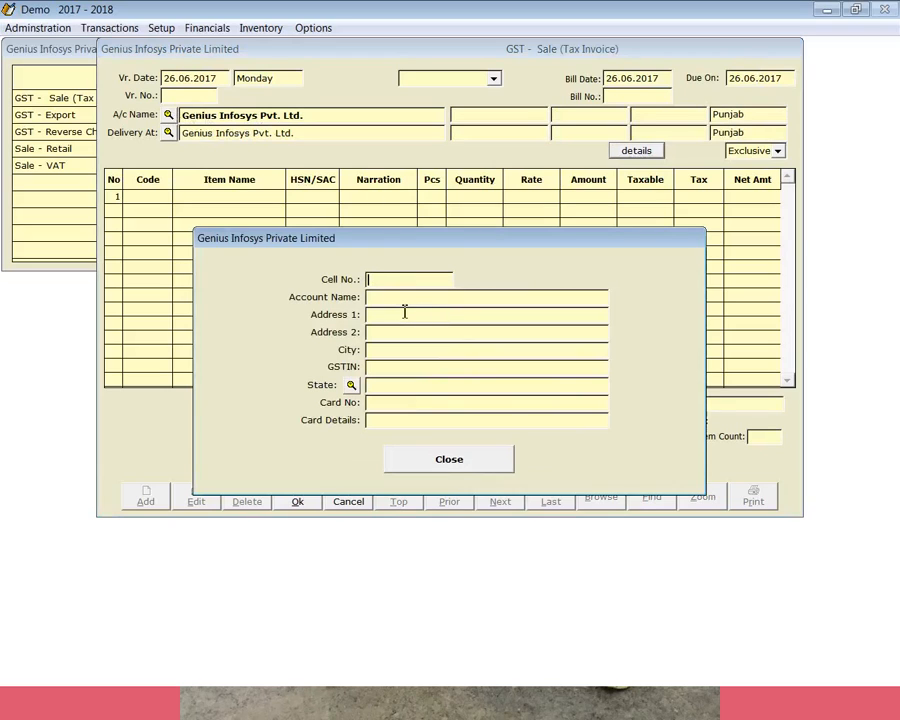
left_click(392, 298)
left_click(384, 326)
left_click(461, 465)
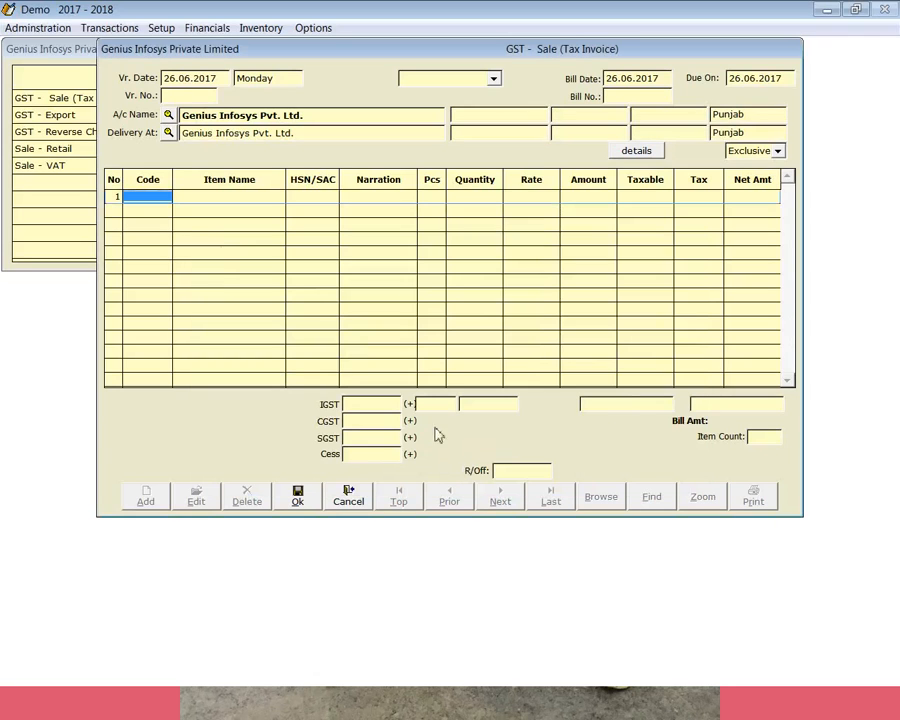
Choose Stationery as the item on the first line of the sale voucher.
key("Return")
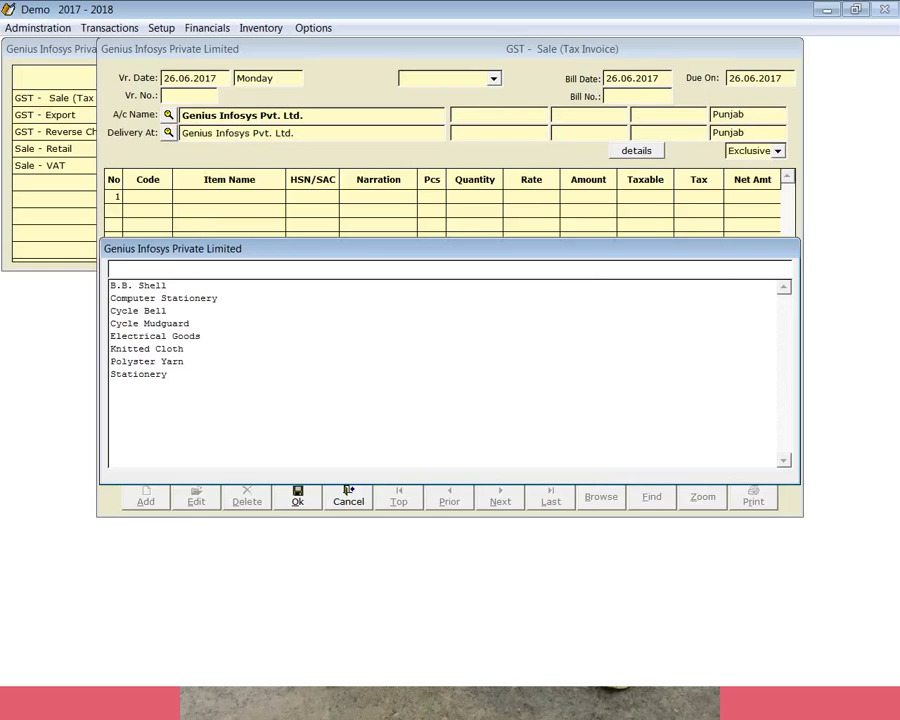
key("Down")
key("Down")
key("Up")
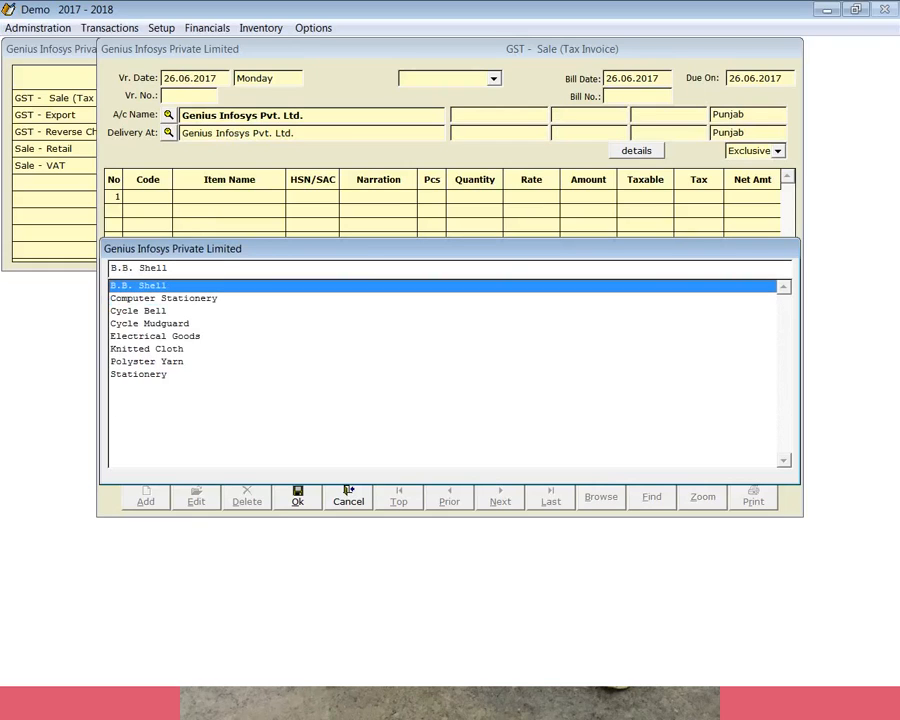
key("Down")
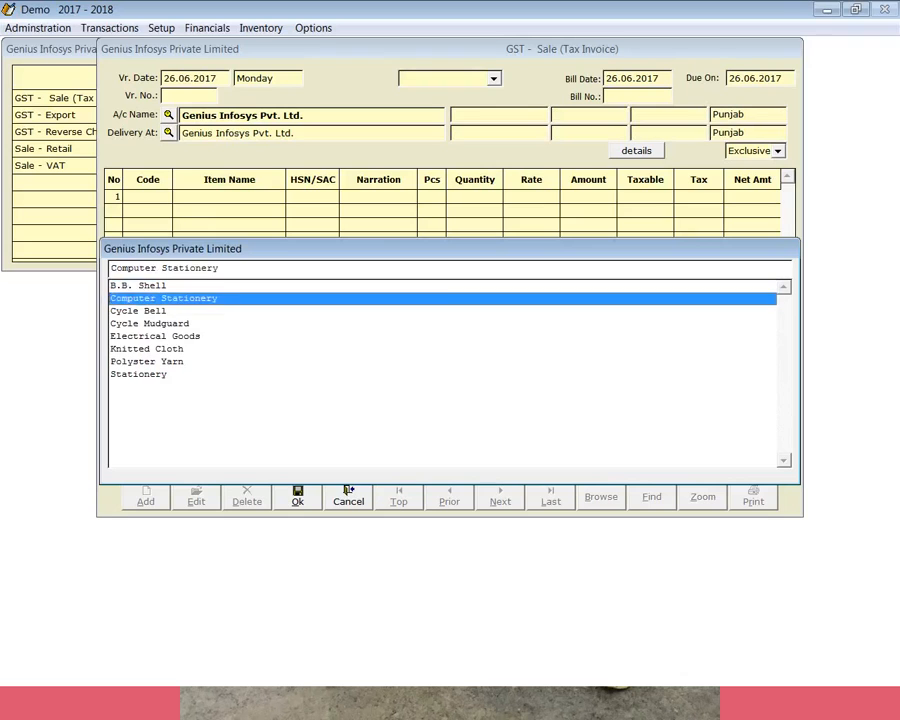
key("Down")
key("Down")
key("Down")
key("Down")
key("Down")
key("Down")
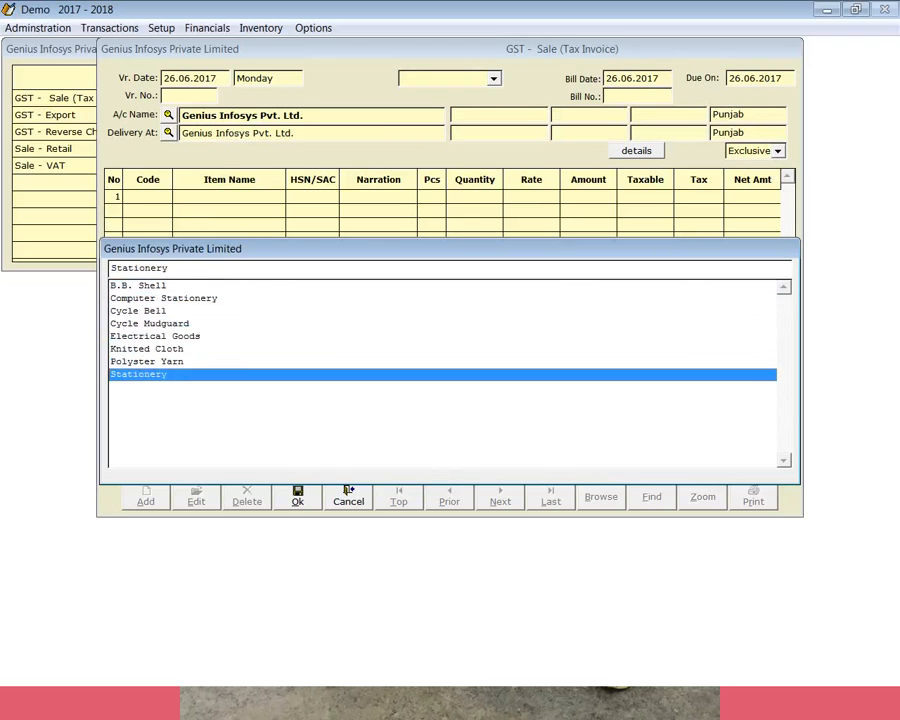
key("Return")
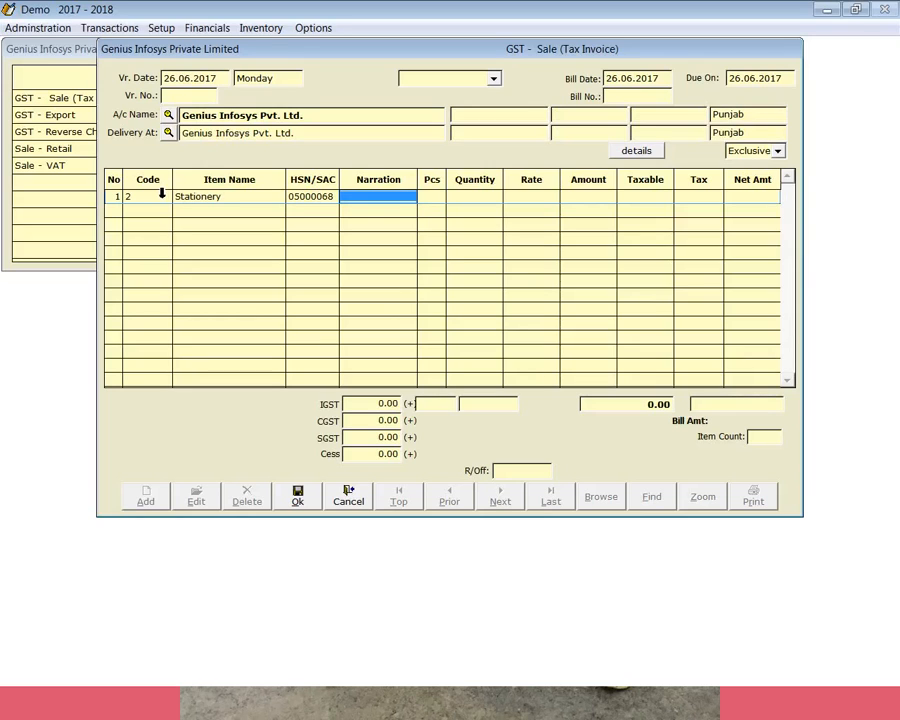
Enter quantity 5 and rate 500 for the Stationery line, accept its GST computation and save the voucher.
key("Return")
type("5")
key("Return")
type("5")
key("Return")
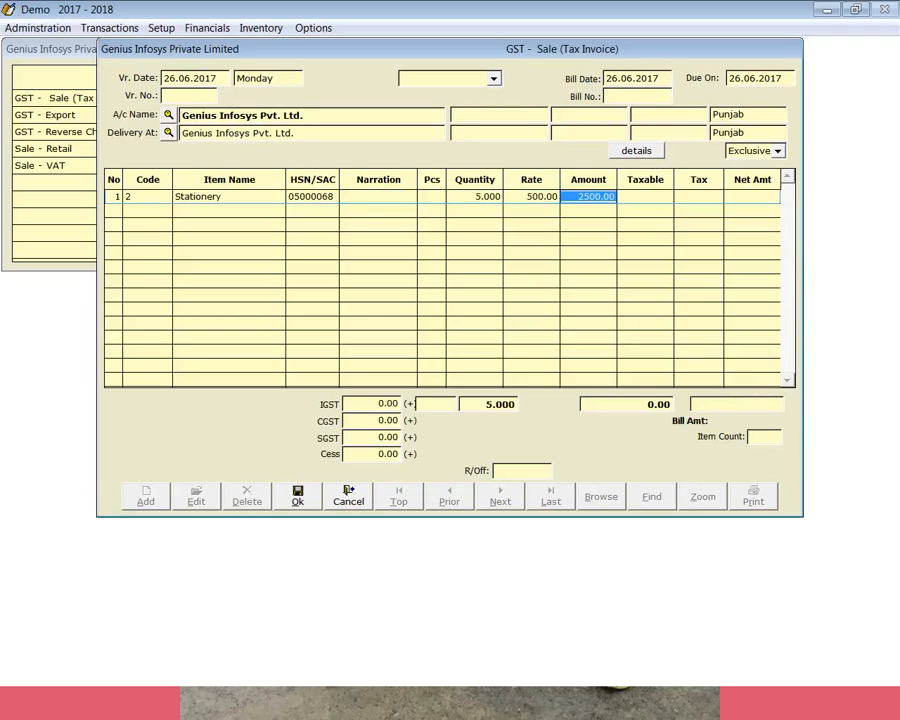
key("Return")
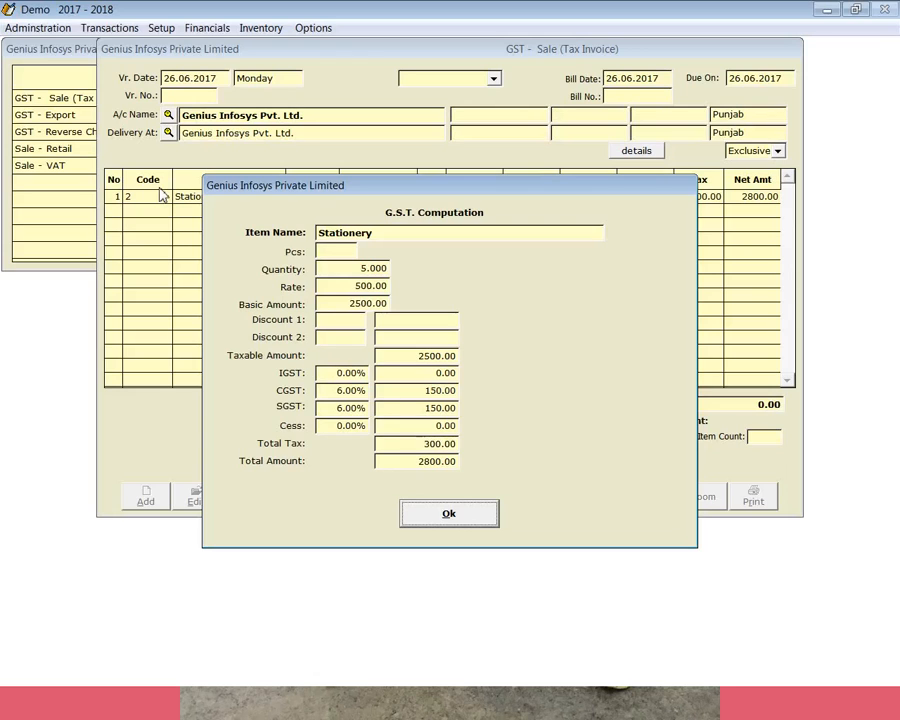
left_click(450, 515)
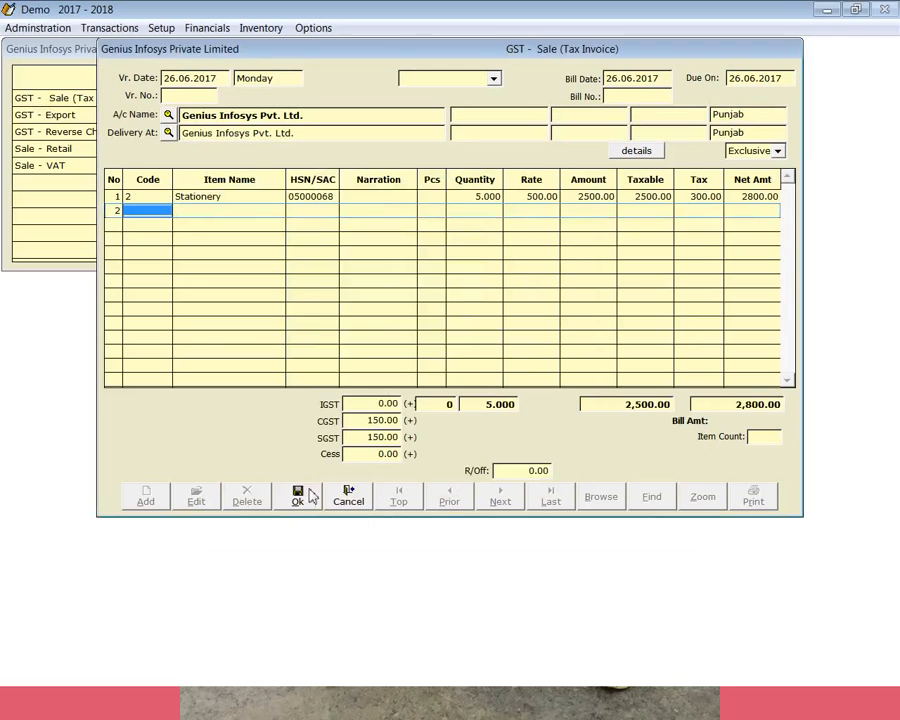
left_click(298, 497)
Preview the saved voucher's GST bill on screen, close the preview and exit the sale voucher window.
left_click(757, 500)
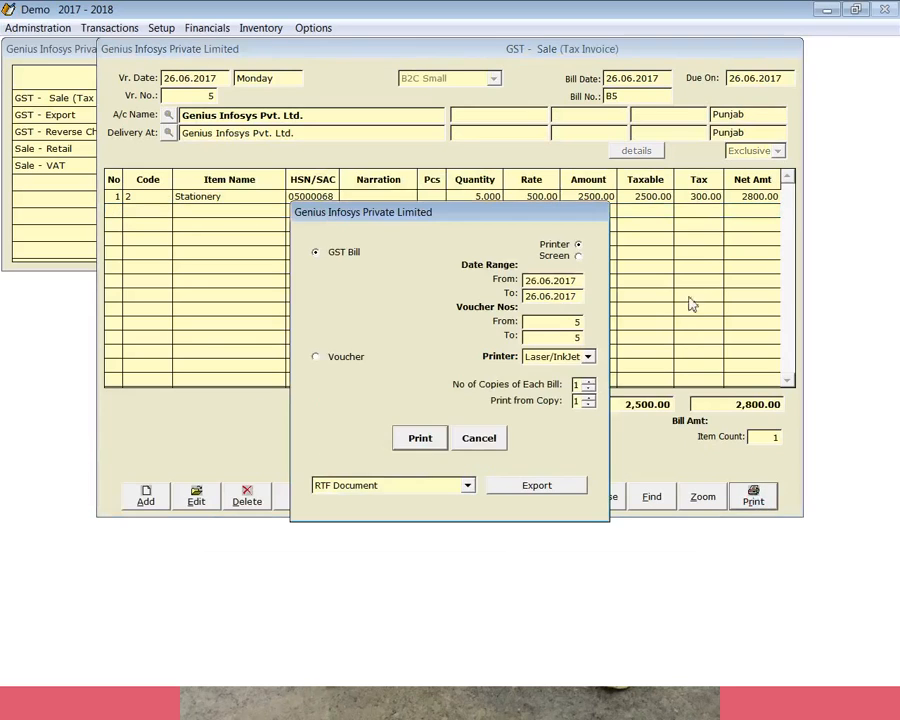
left_click(578, 256)
left_click(437, 440)
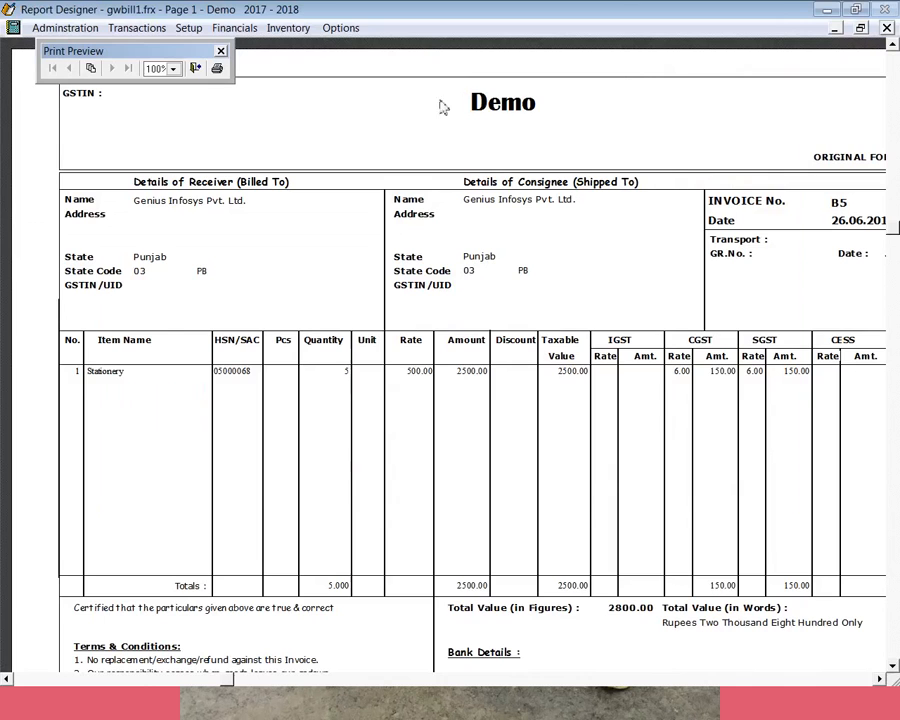
left_click(195, 68)
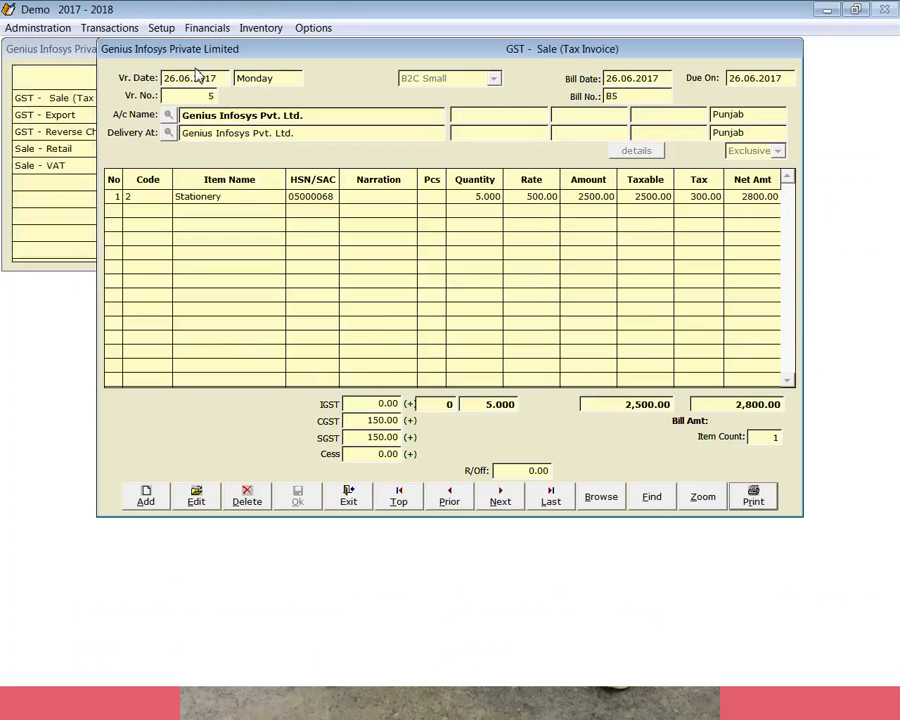
left_click(352, 503)
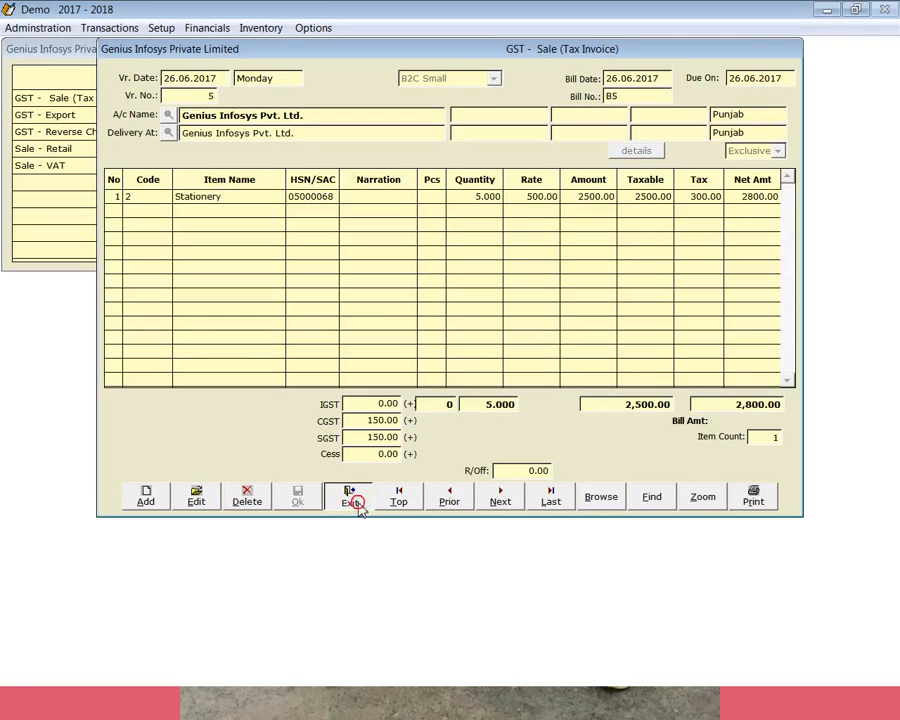
left_click(357, 503)
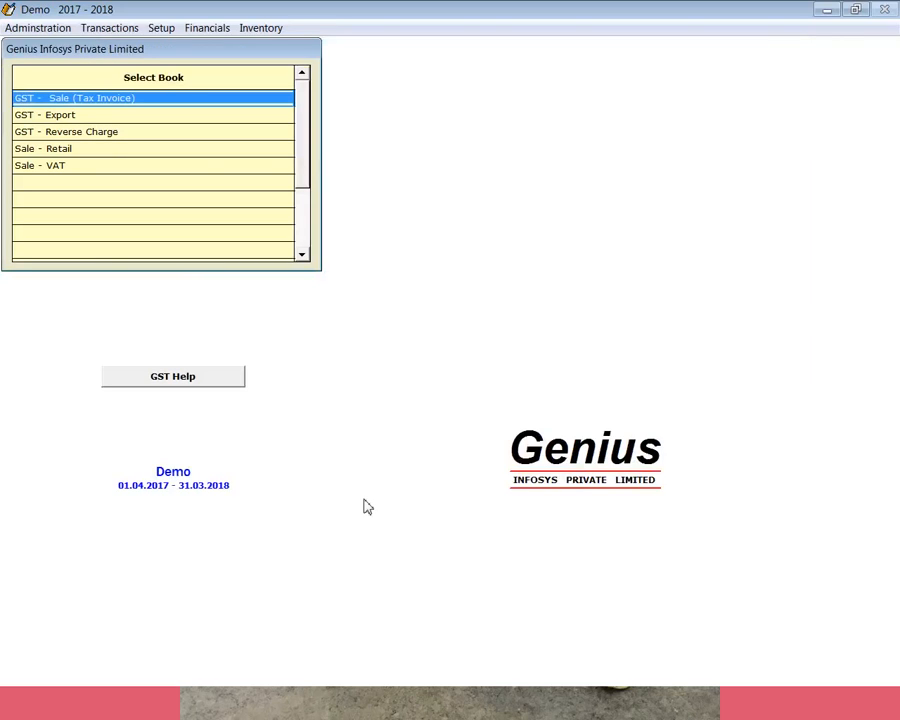